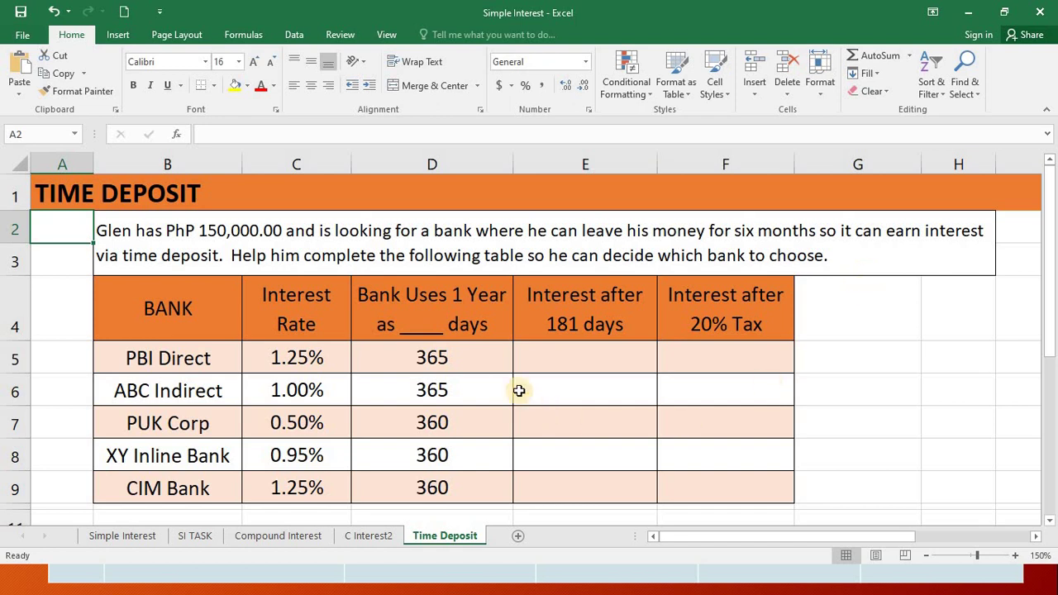
left_click(485, 358)
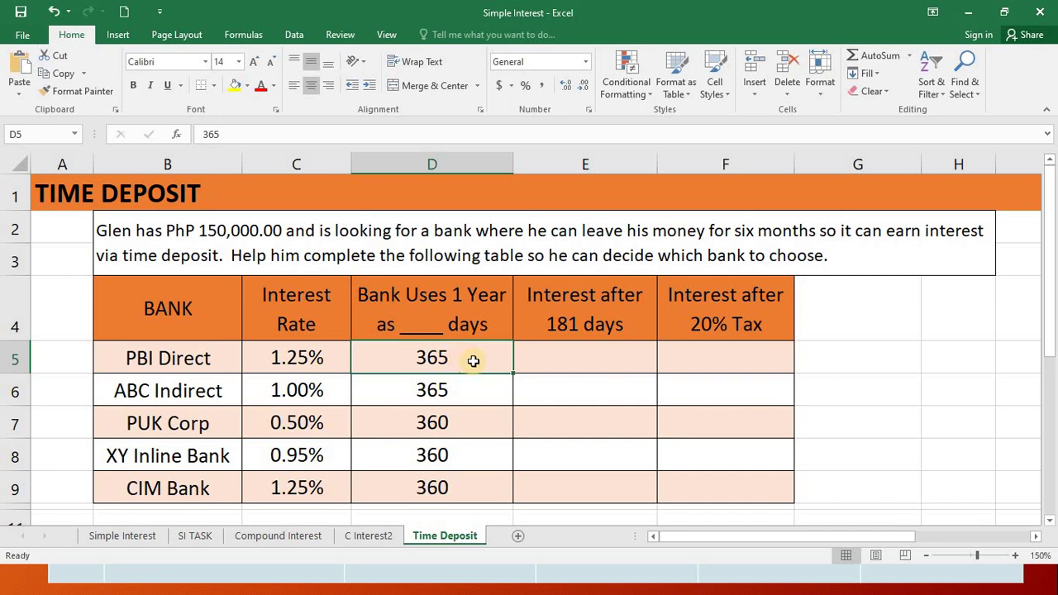
left_click(474, 488)
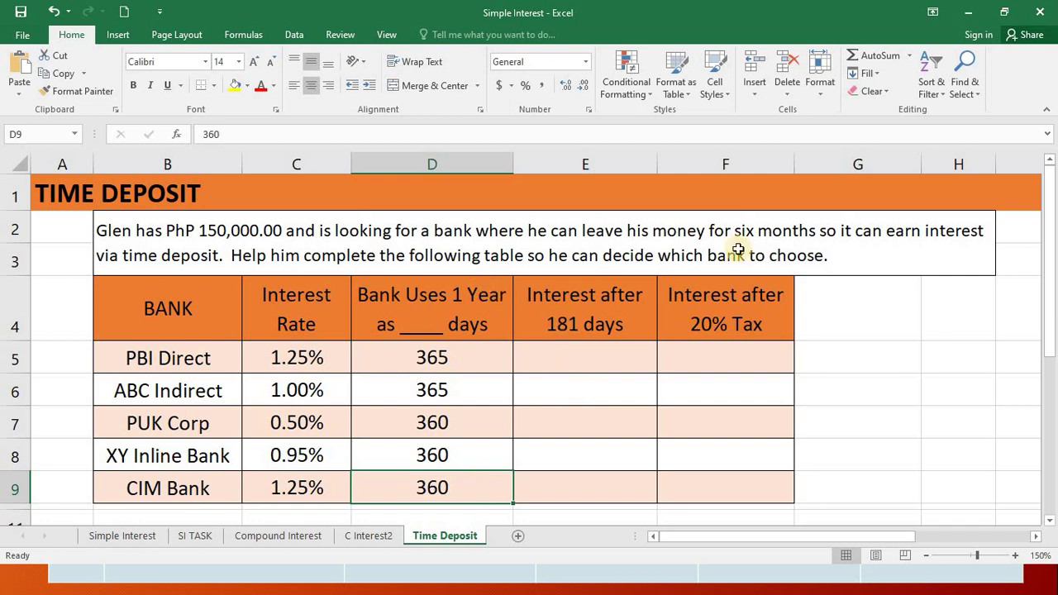
left_click(72, 356)
Enter the 181-day interest formula =150000*C5*181/365 for PBI Direct in cell E5.
left_click(604, 356)
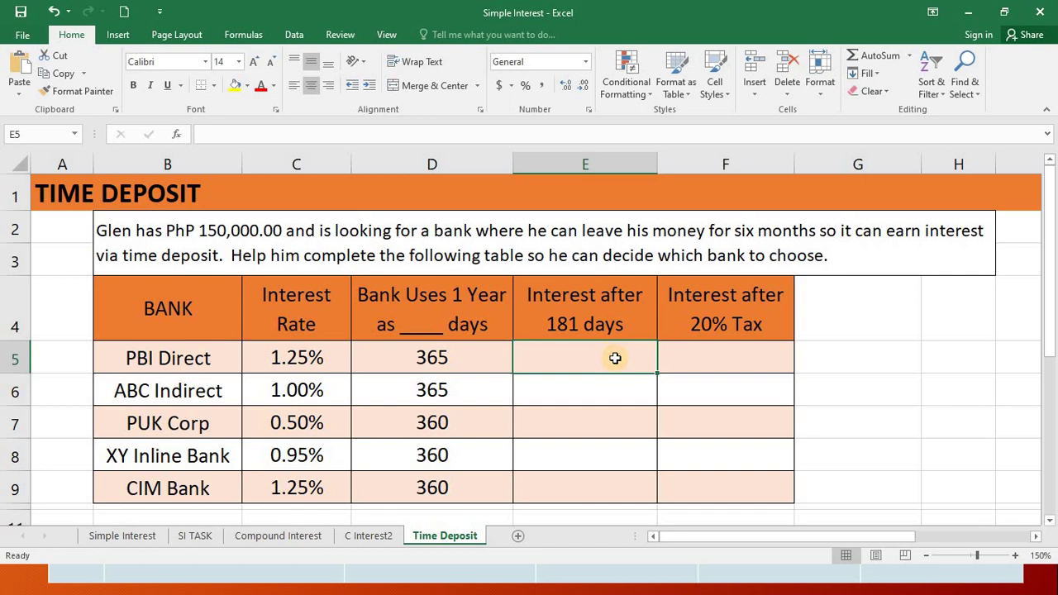
type("=")
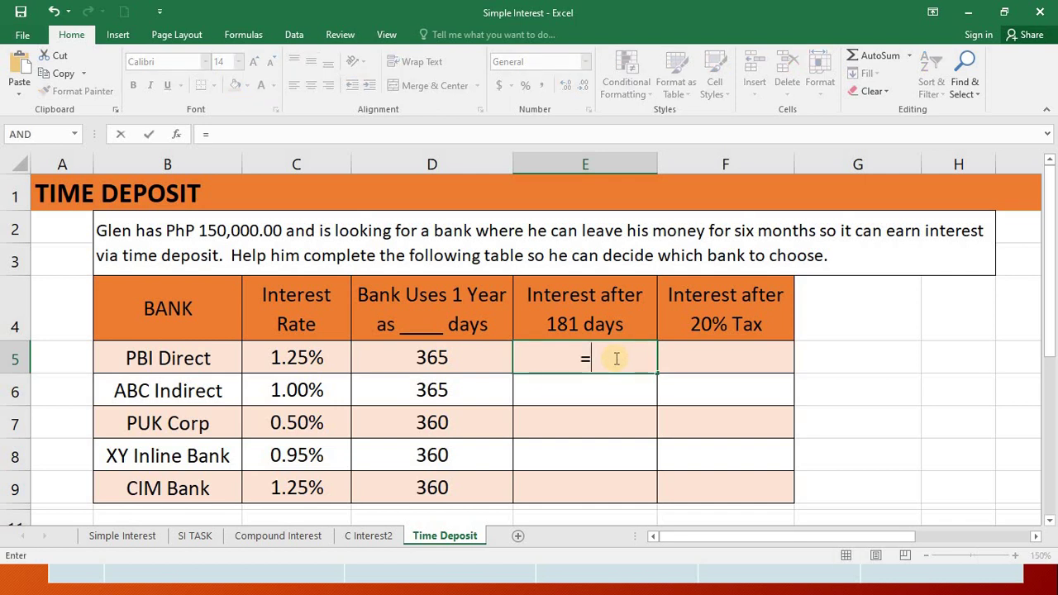
type("150")
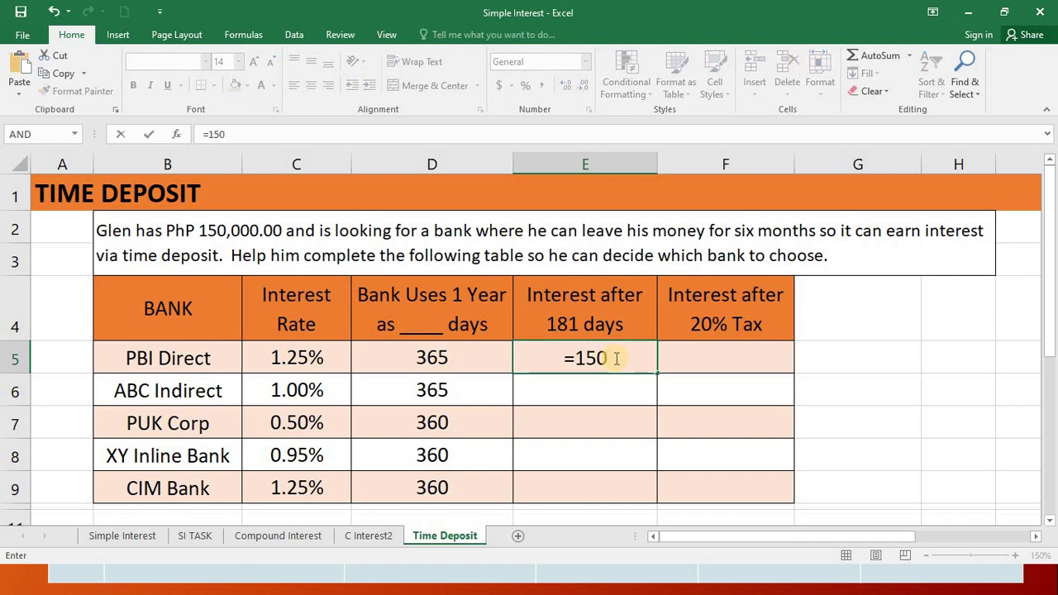
type("000")
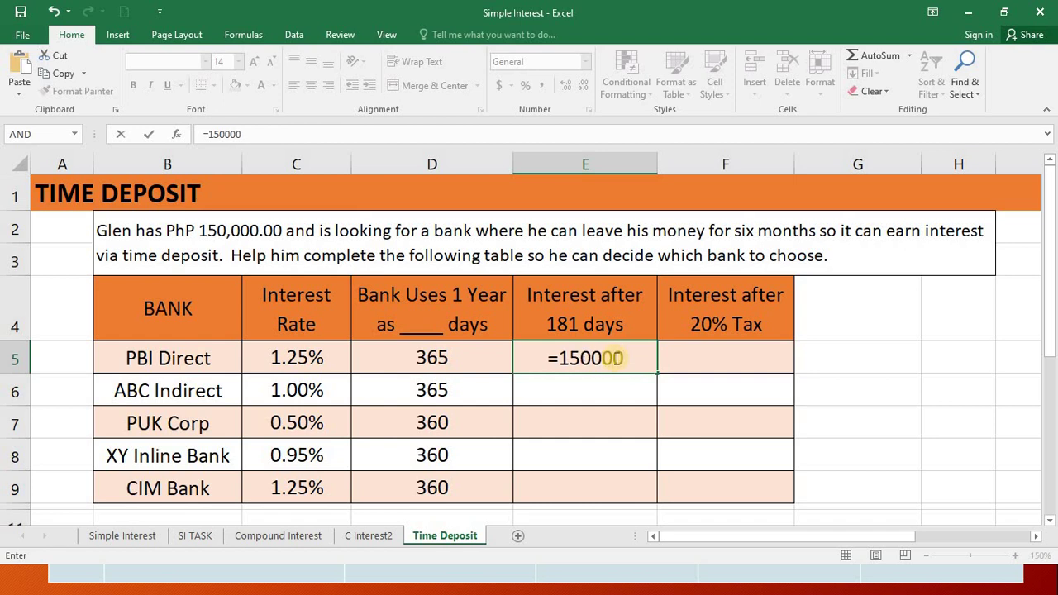
type("*")
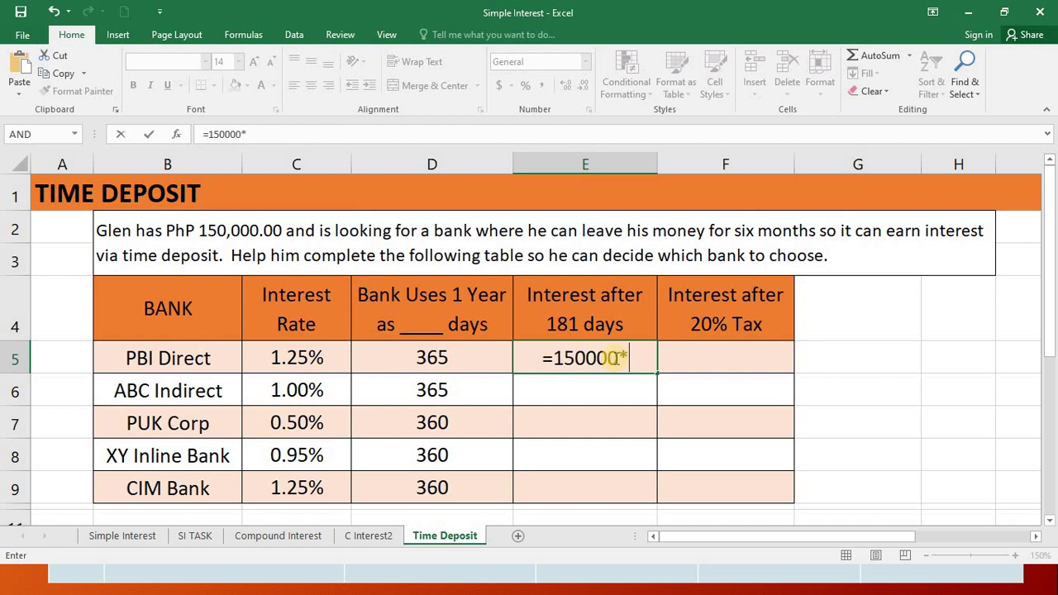
left_click(314, 364)
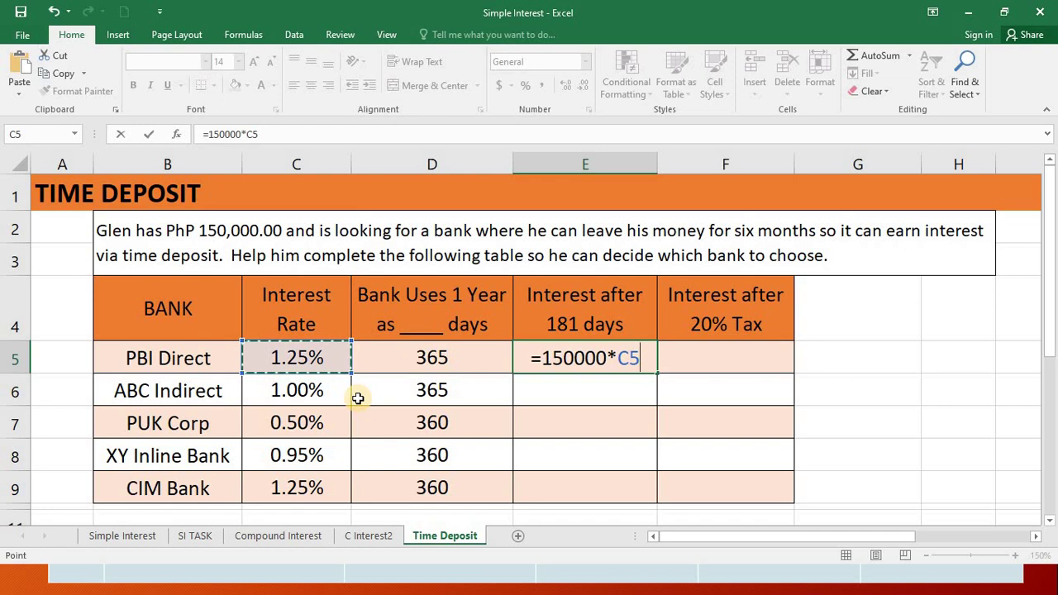
type("*")
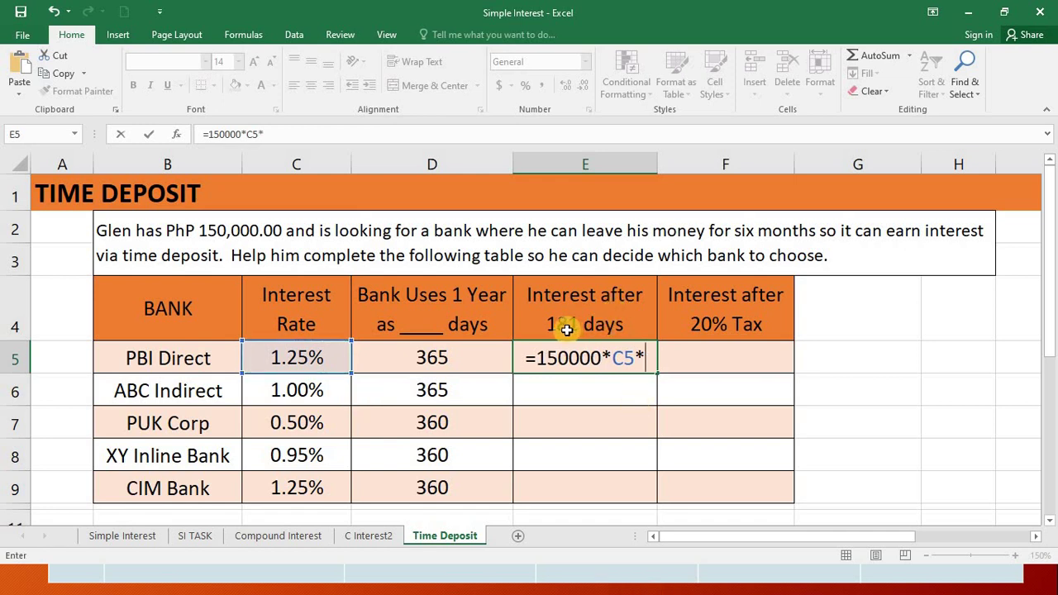
type("181")
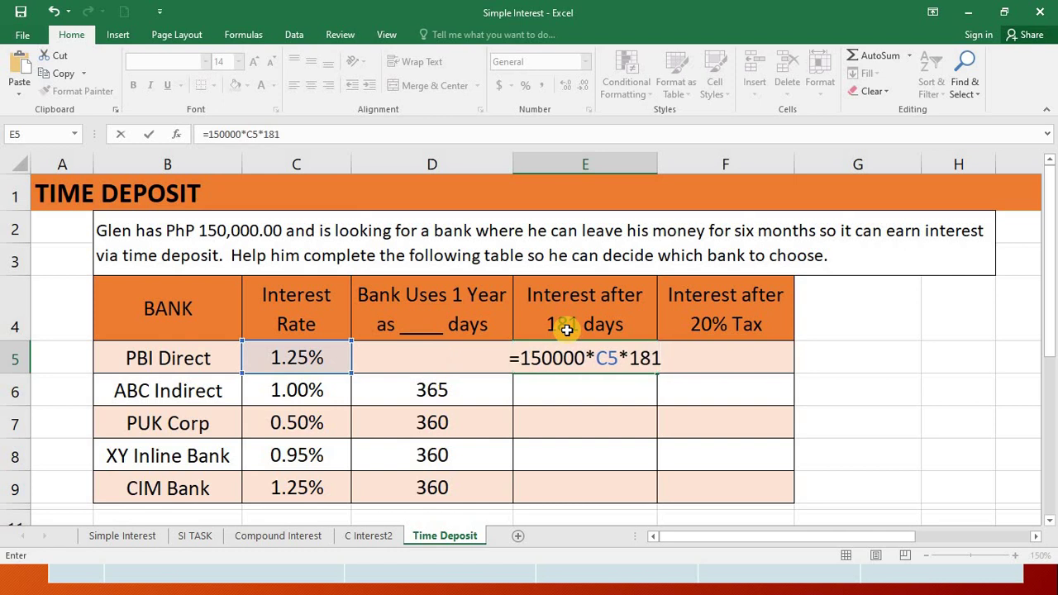
type("/")
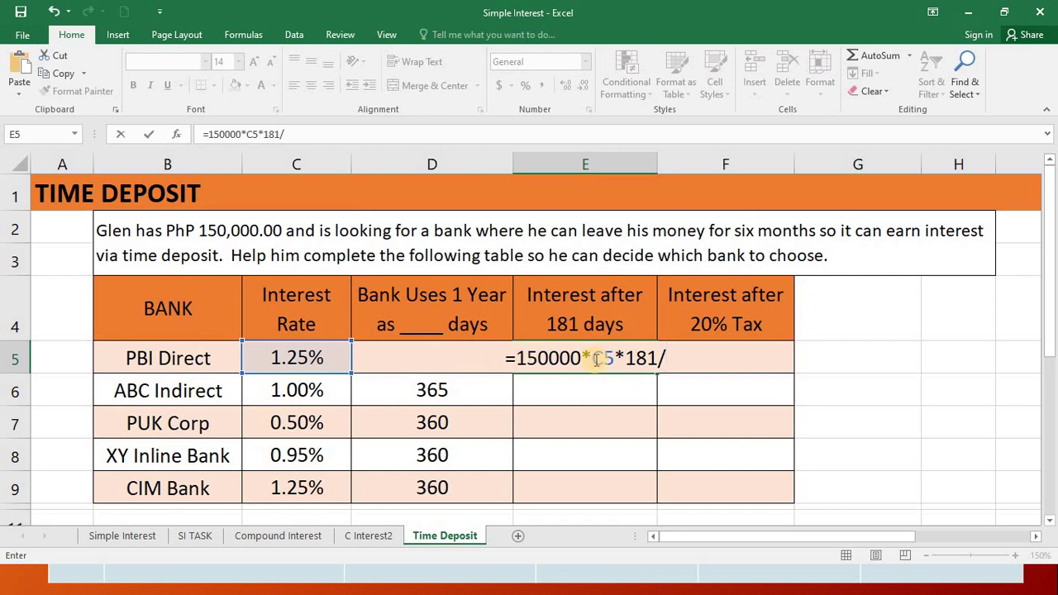
type("365")
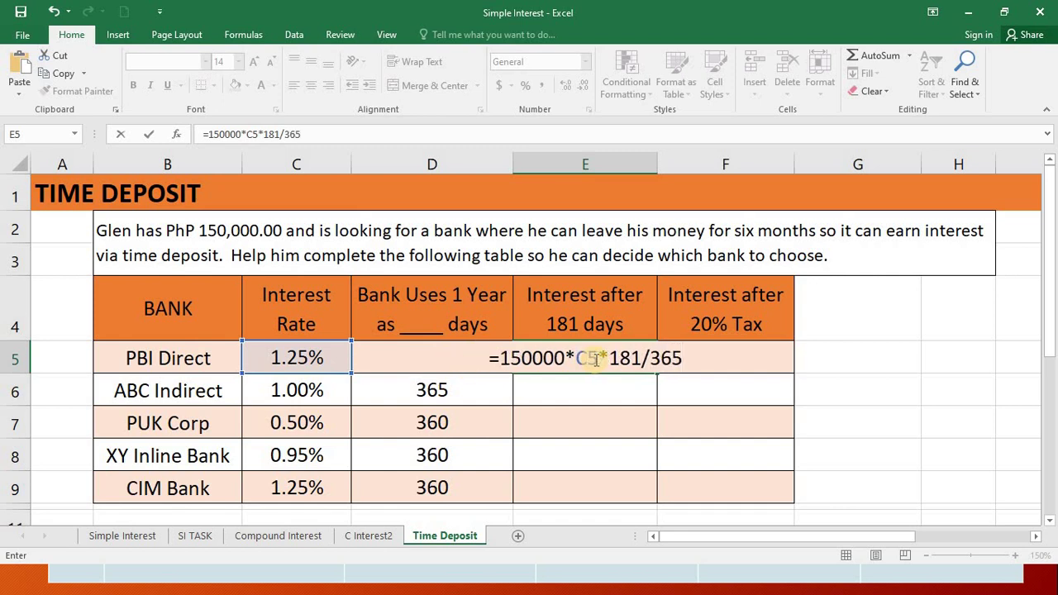
Format PBI Direct's interest in cell E5 to show two decimal places.
left_click(594, 359)
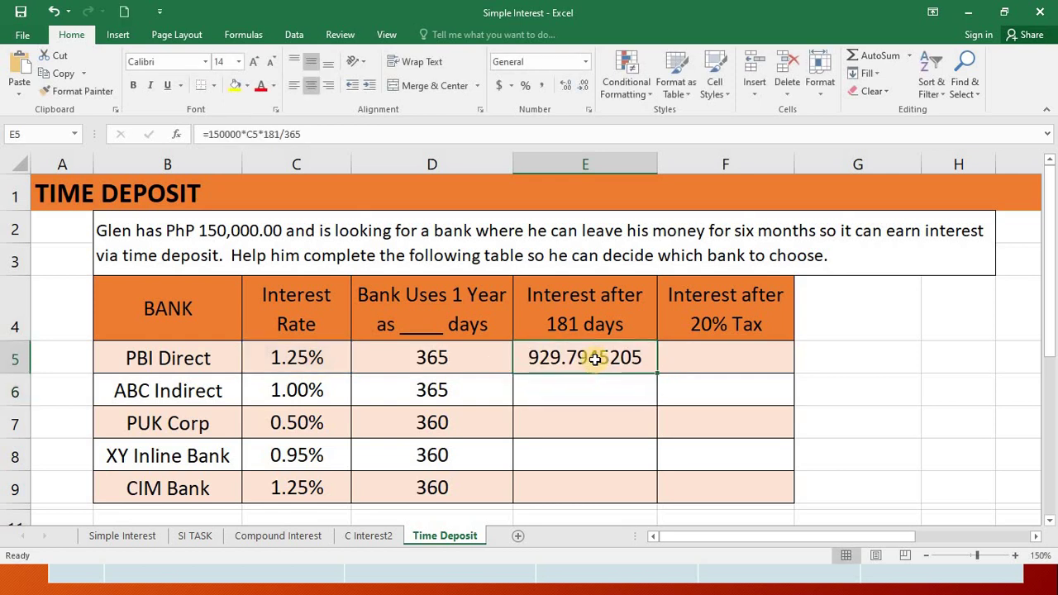
left_click(565, 86)
left_click(584, 86)
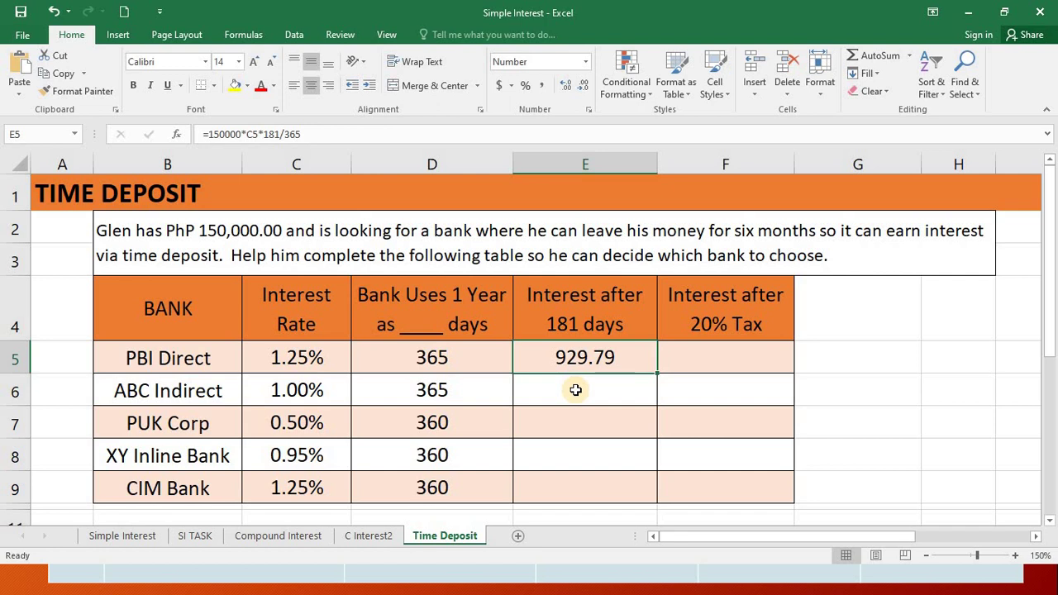
left_click(587, 361)
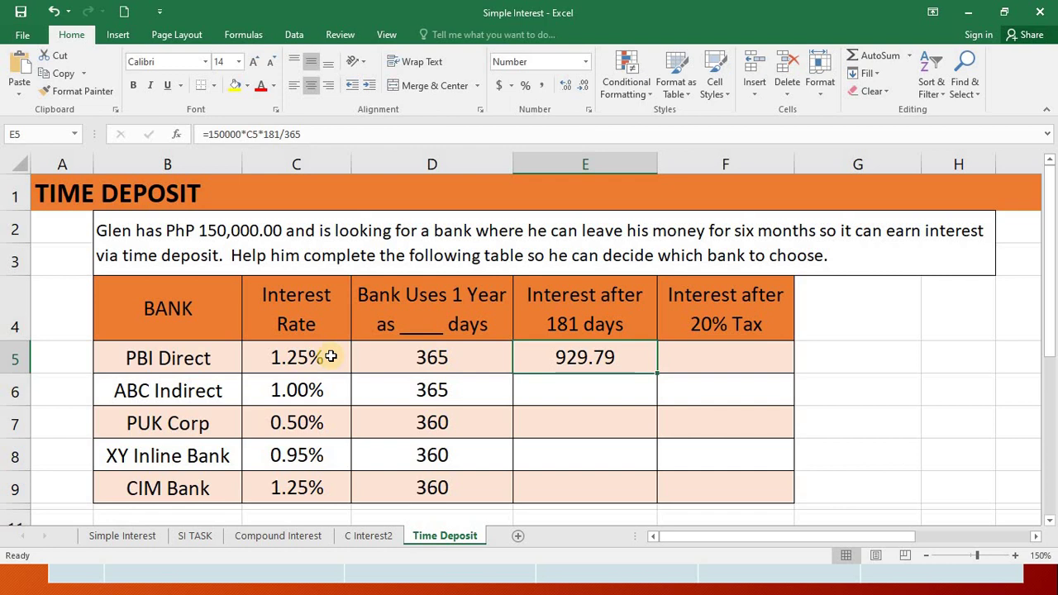
Enter the 181-day interest formula =150000*C6*181/D6 for ABC Indirect in cell E6.
left_click(575, 400)
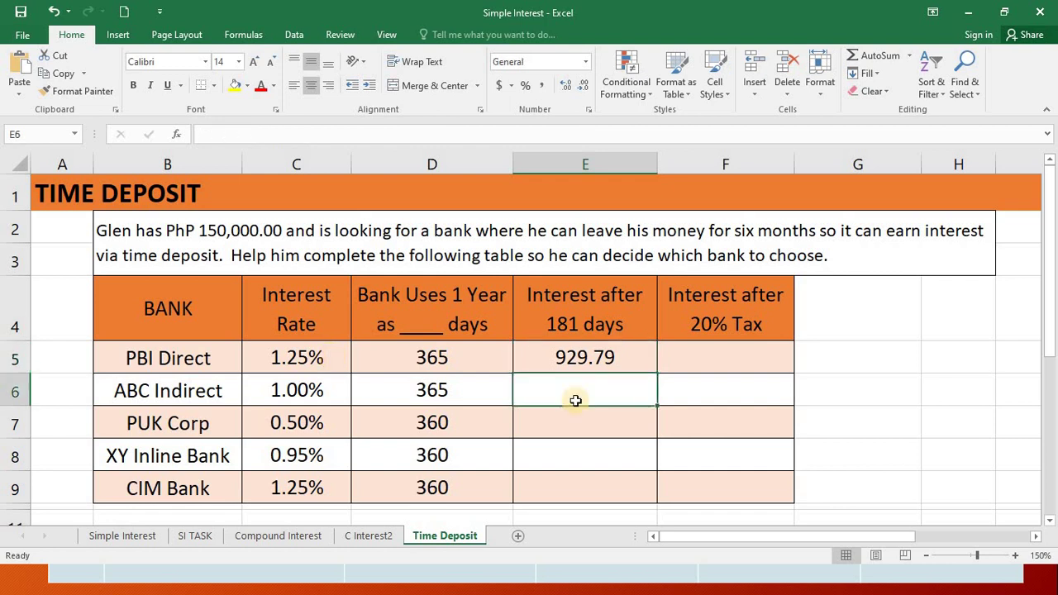
type("=")
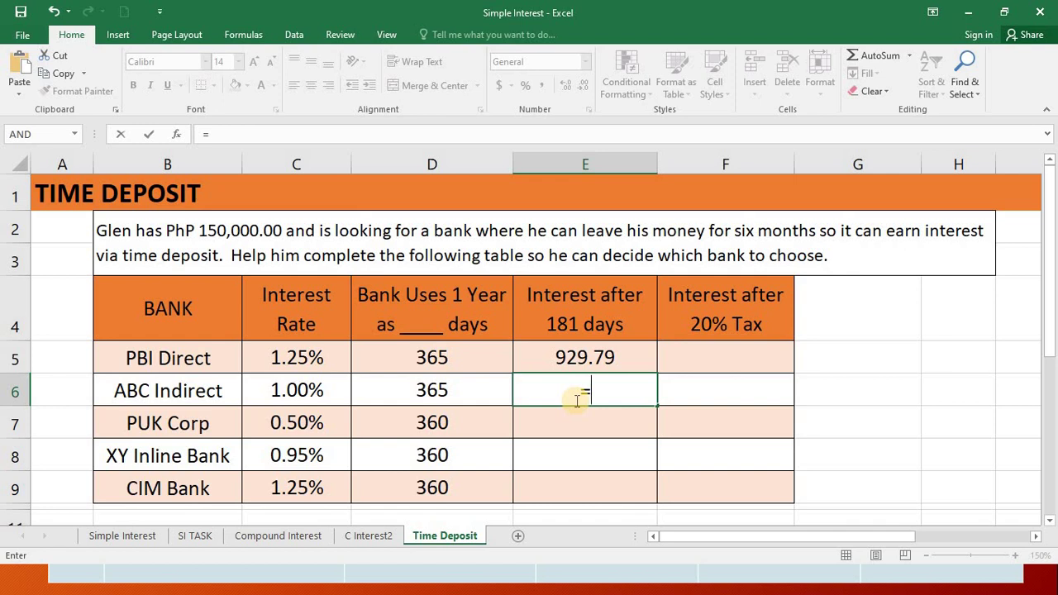
type("150")
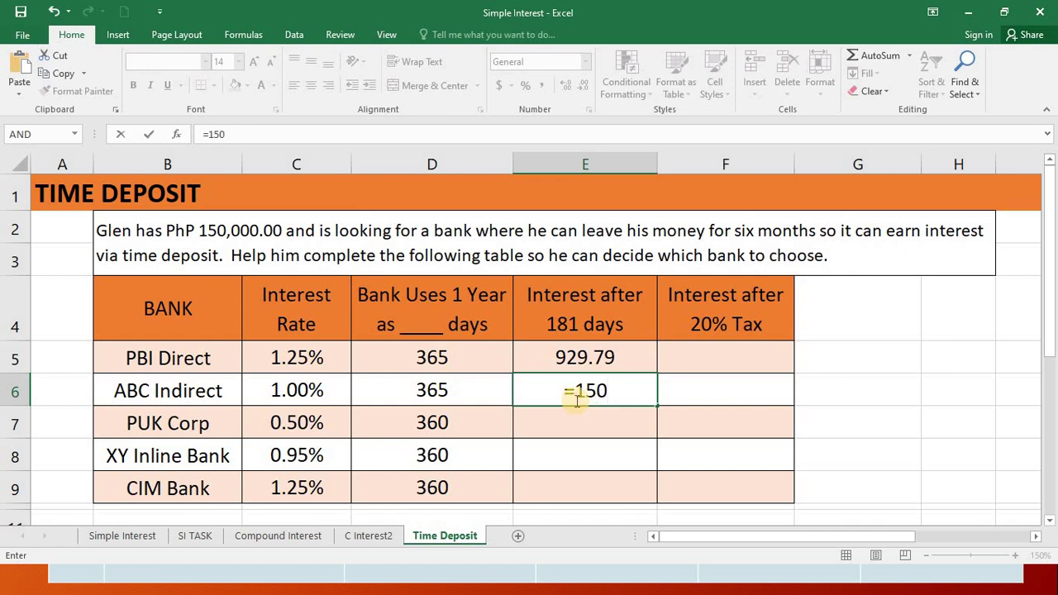
type("000*")
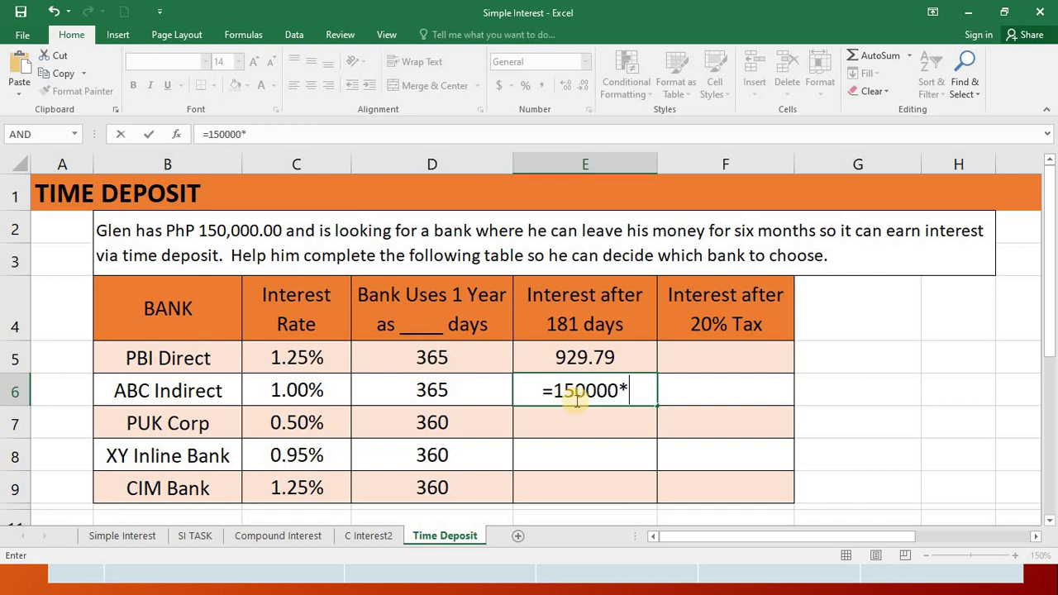
left_click(316, 391)
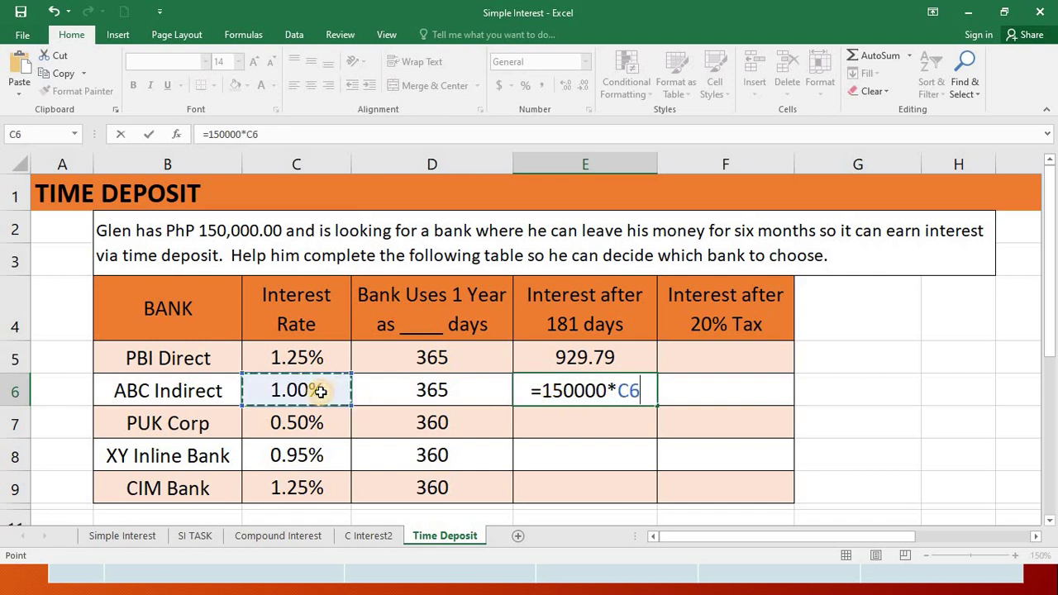
type("*")
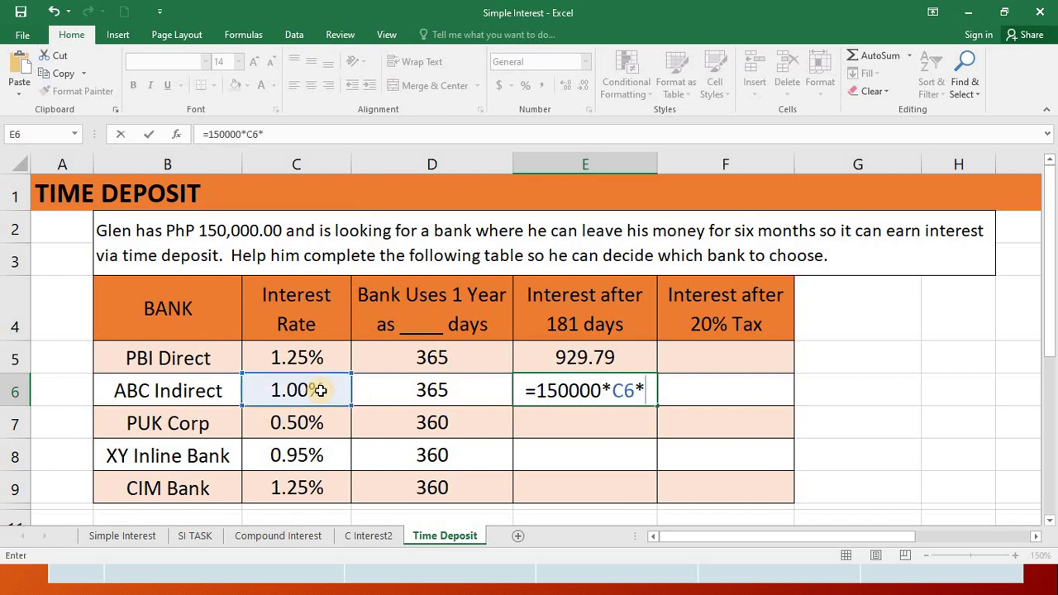
type("181")
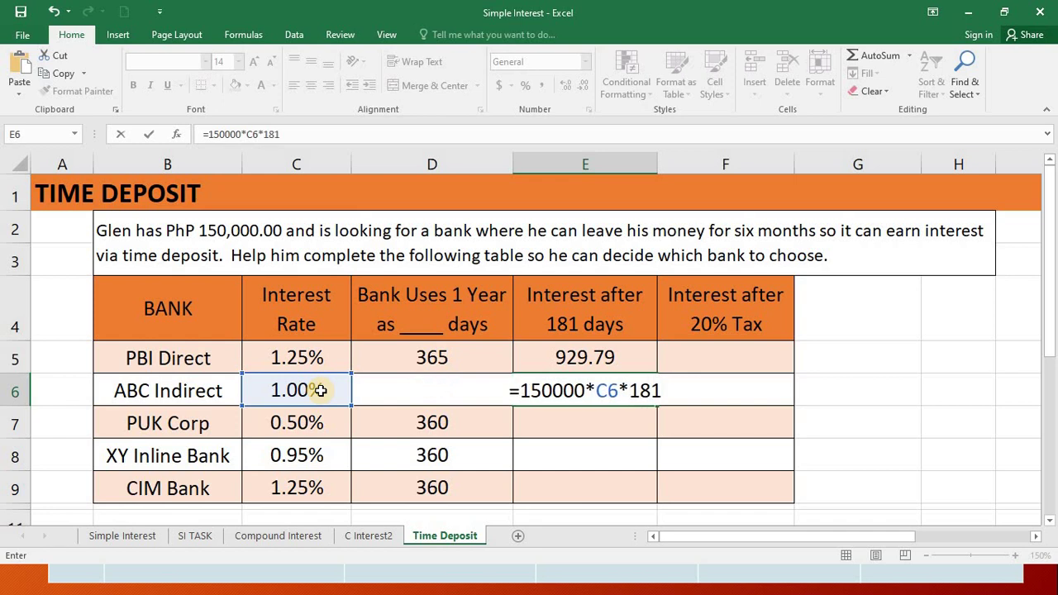
type("/")
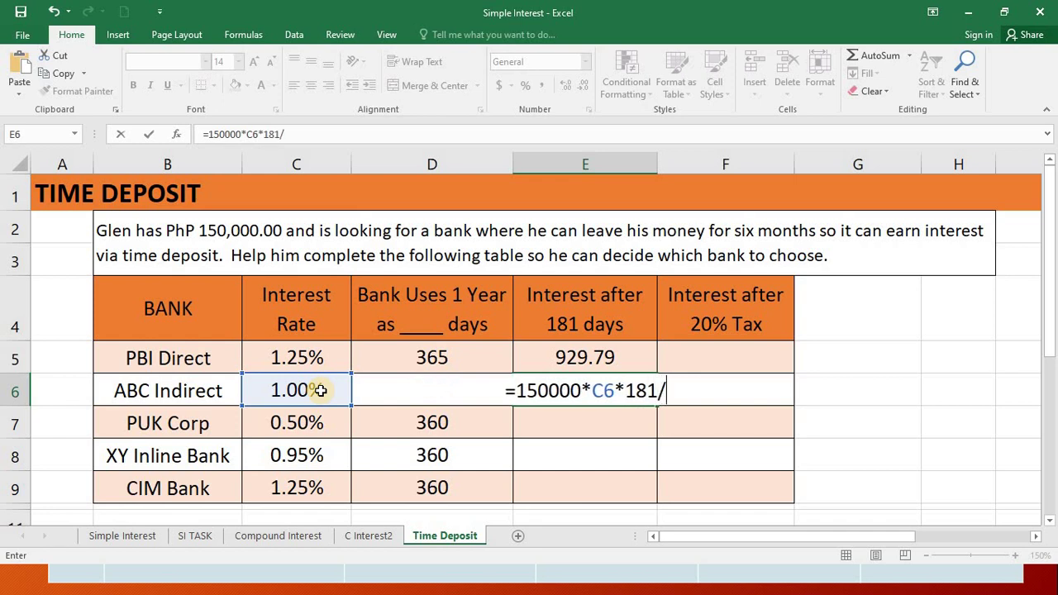
left_click(367, 383)
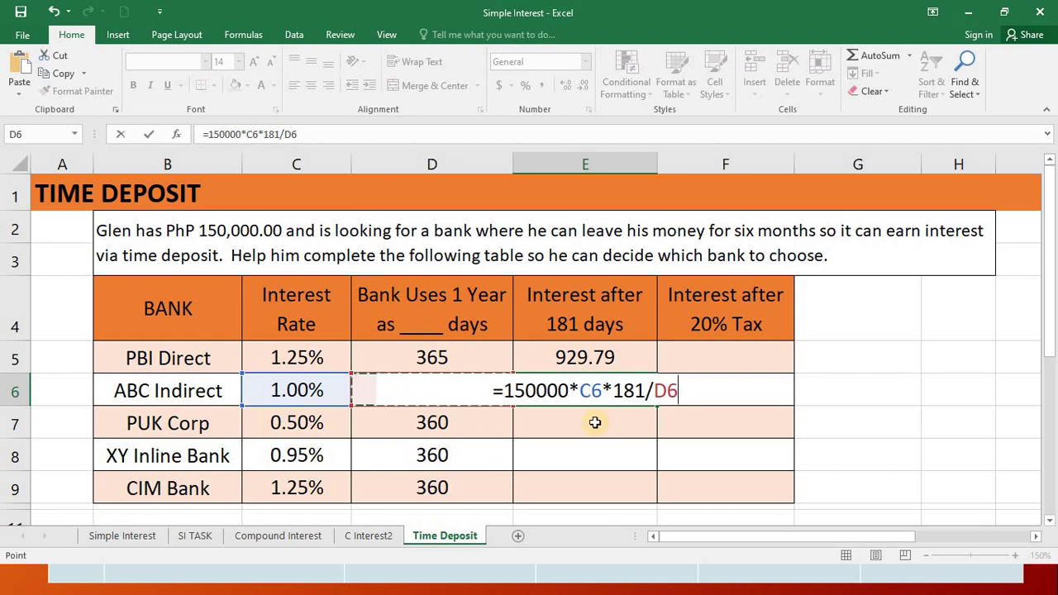
key("Return")
Format the interest in E6 to two decimal places and fill its formula down through E9 for the remaining banks.
left_click(586, 394)
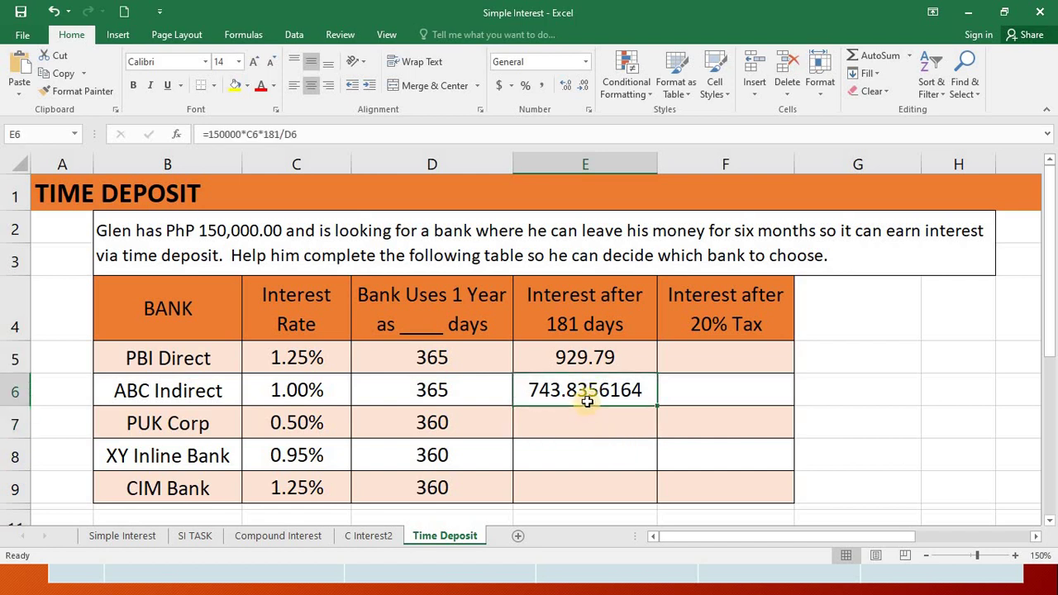
left_click(583, 85)
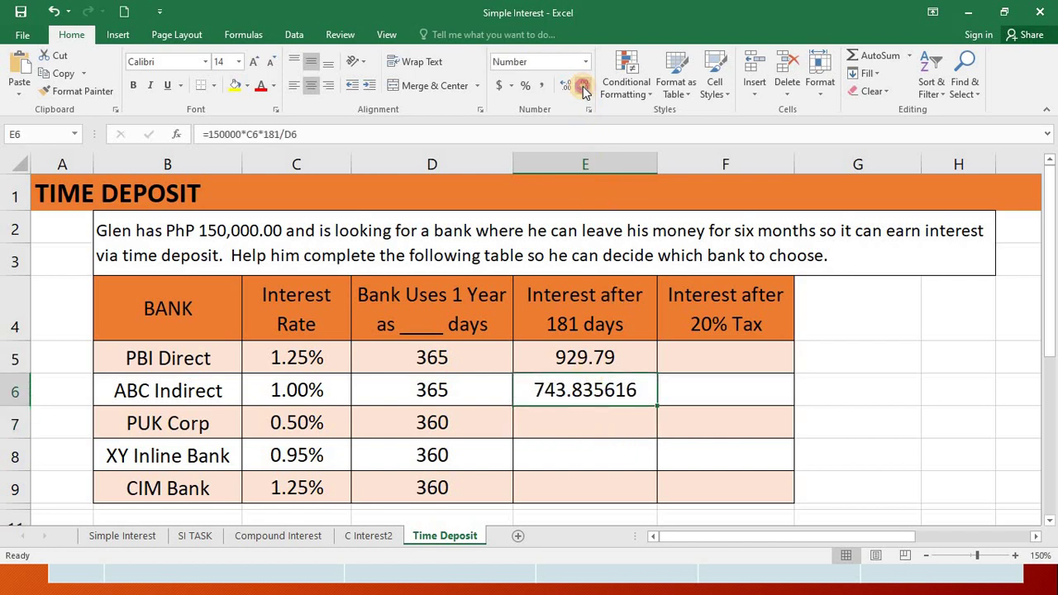
left_click(582, 86)
left_click(583, 86)
left_click(582, 86)
left_click(583, 86)
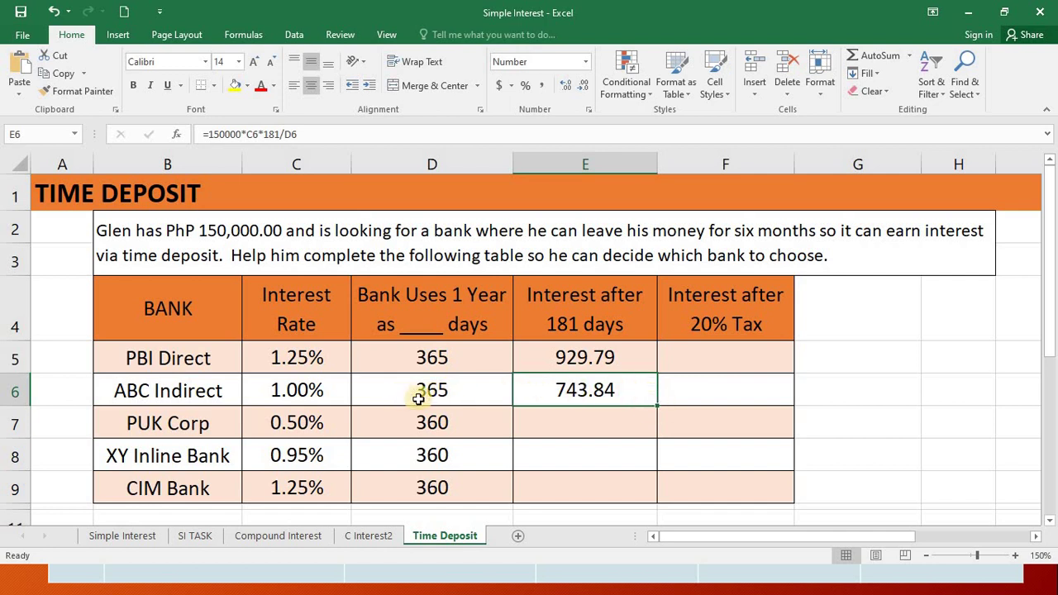
left_click_drag(657, 405, 656, 496)
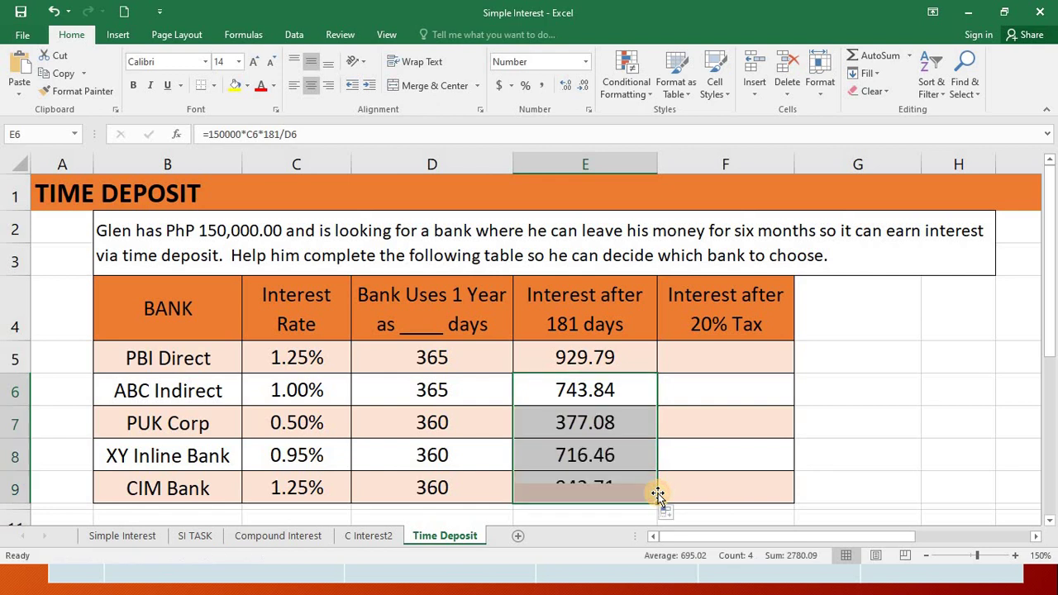
Check the formulas and compare the banks' results in the Interest after 181 days column, E5 through E9.
left_click(630, 416)
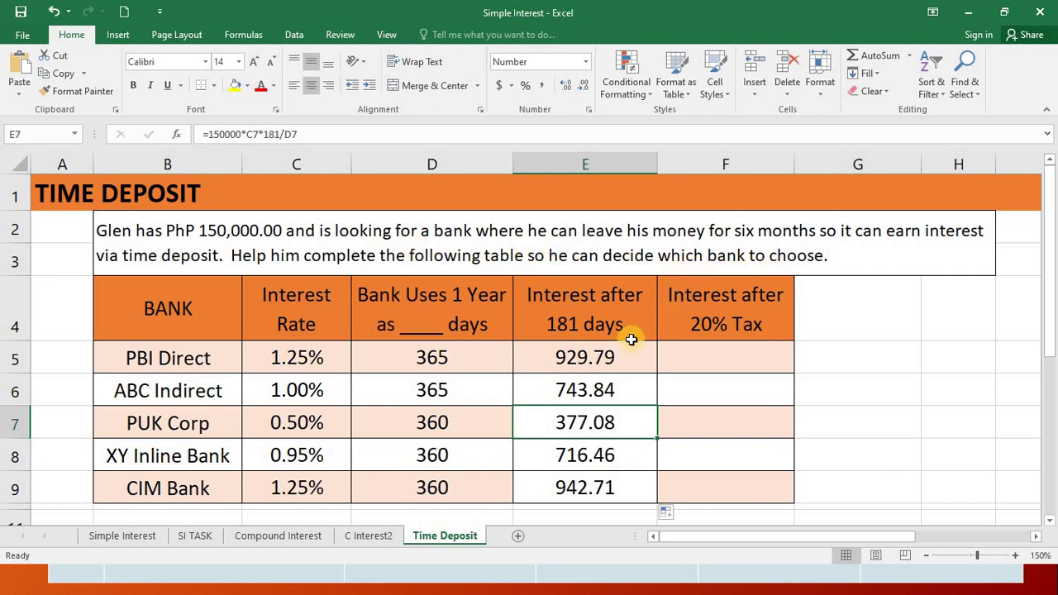
left_click(651, 493)
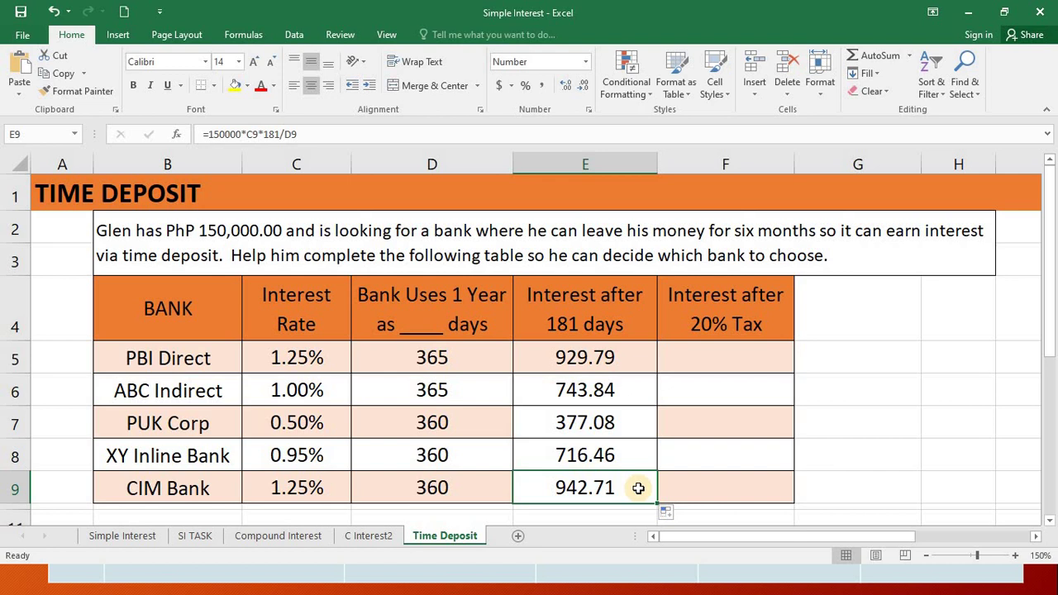
left_click(629, 363)
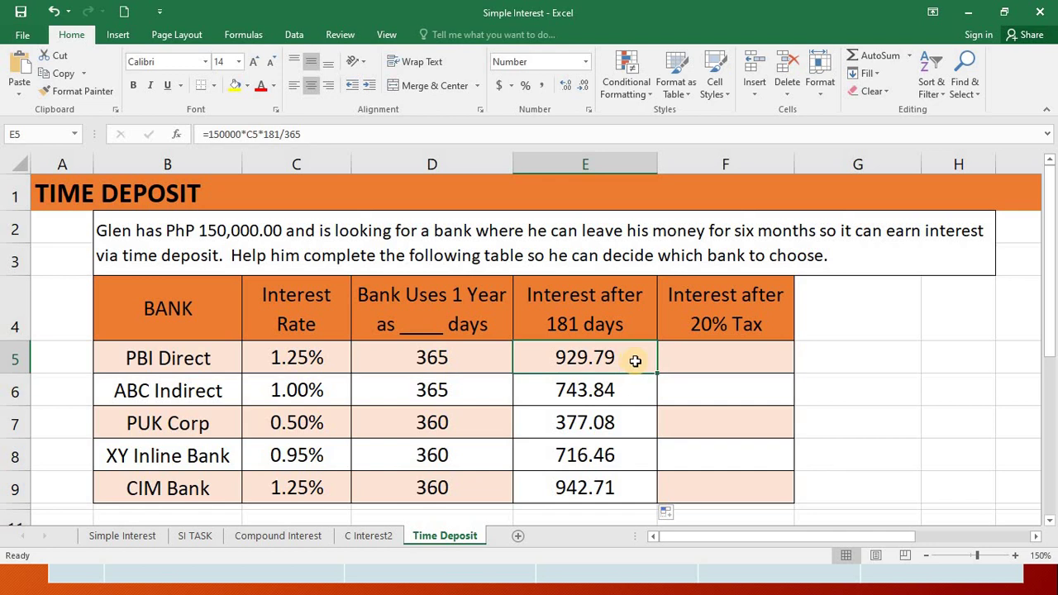
left_click(625, 389)
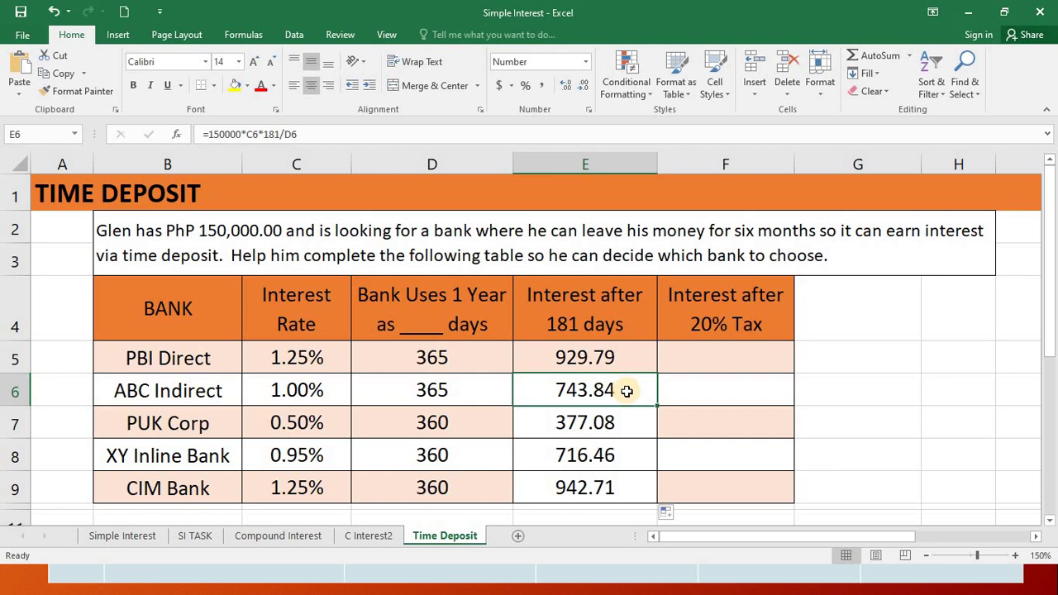
left_click(624, 460)
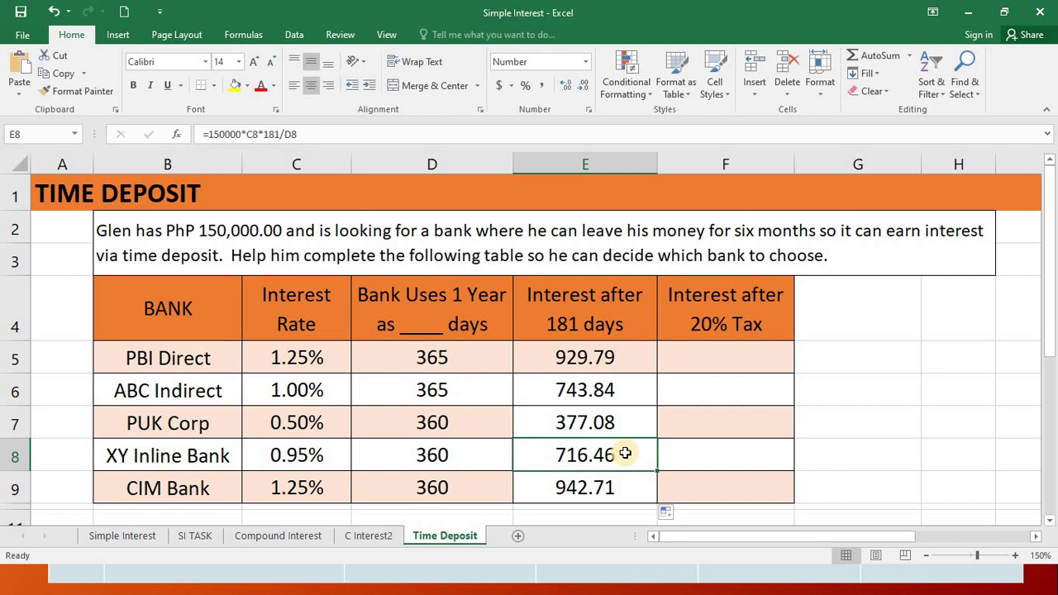
left_click(631, 425)
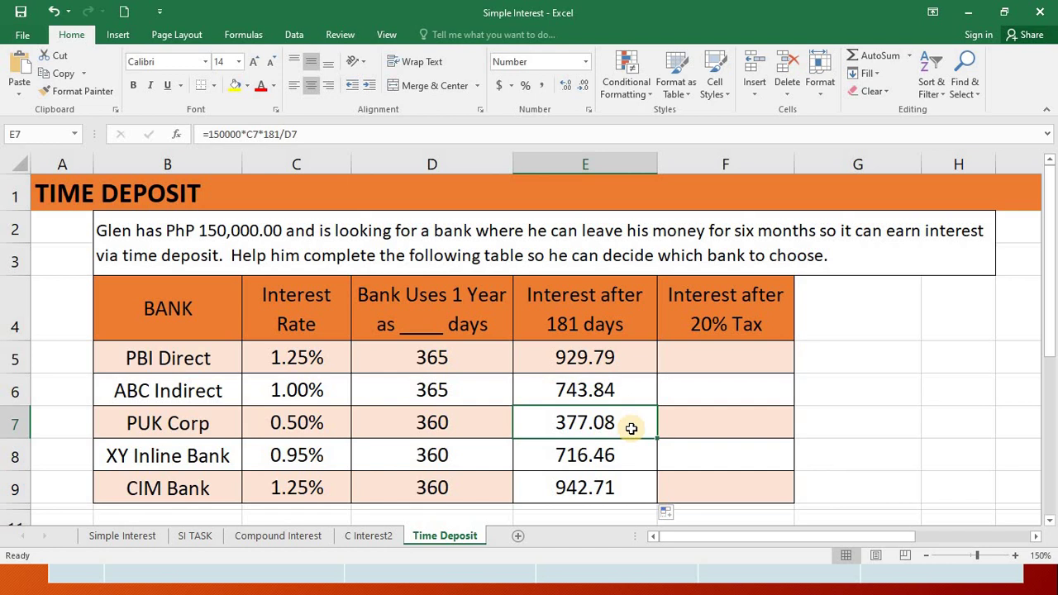
left_click(629, 356)
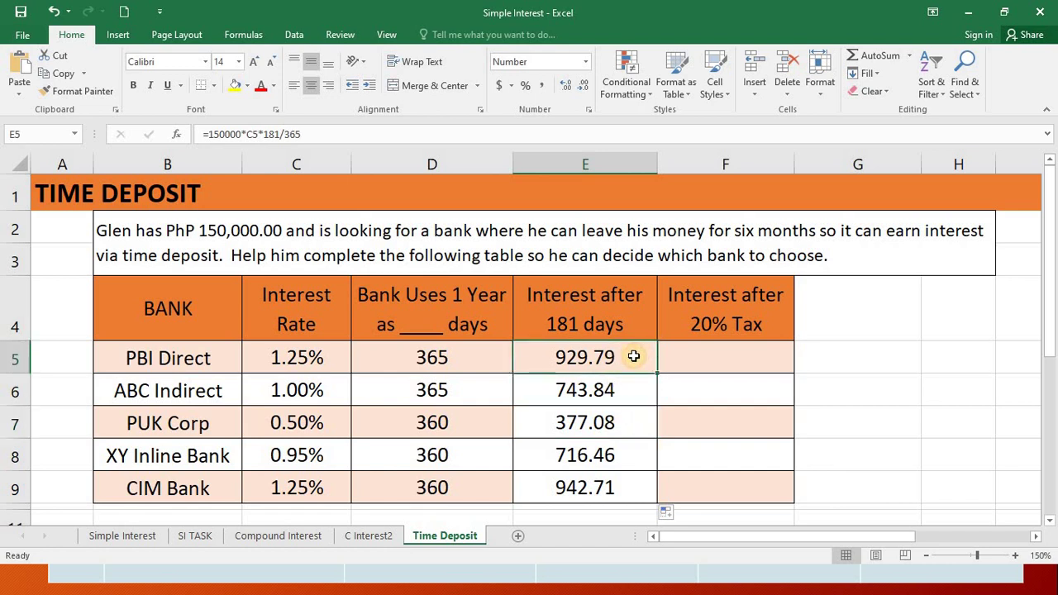
left_click(203, 199)
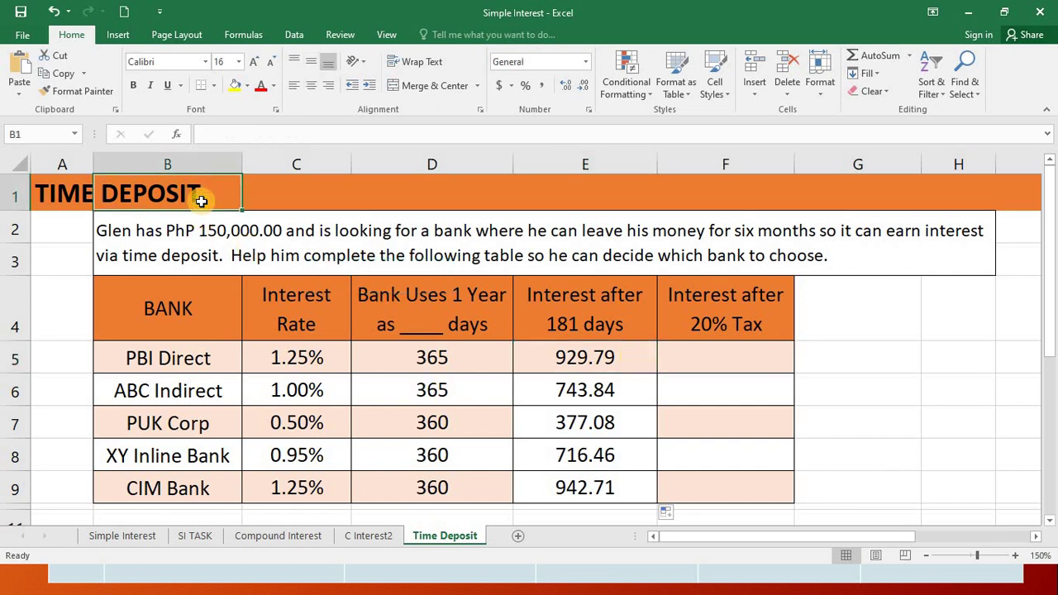
left_click(73, 191)
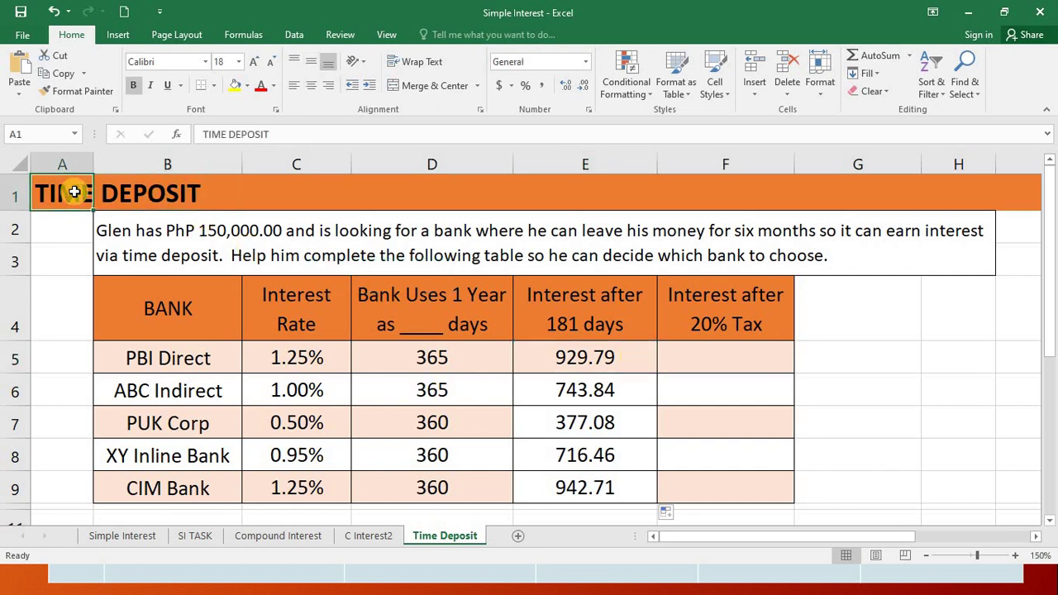
Enter the after-tax interest formula =.8*E5 for PBI Direct in cell F5.
left_click(727, 331)
left_click(726, 361)
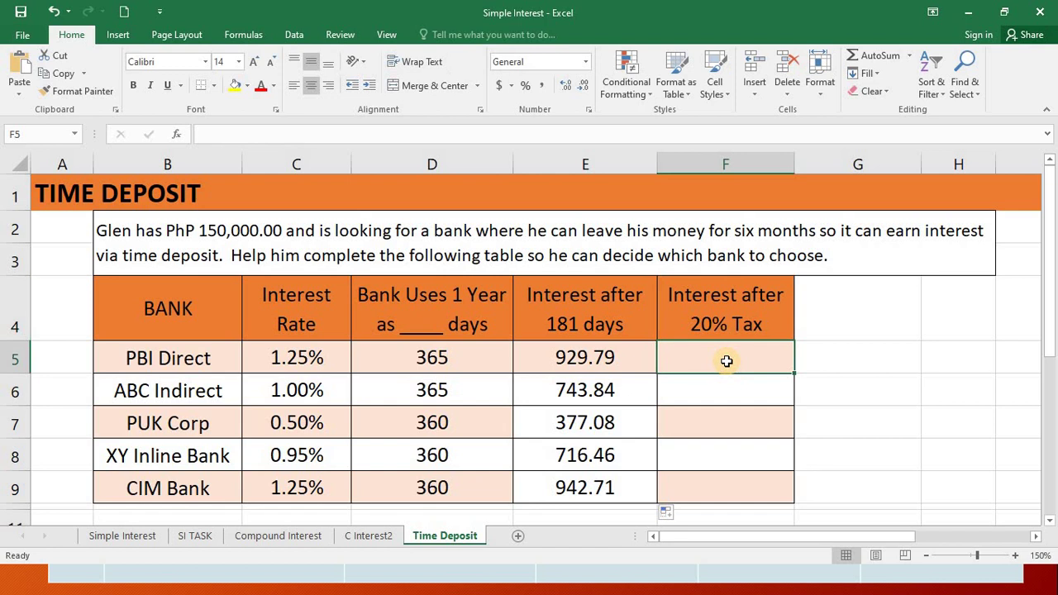
type("=")
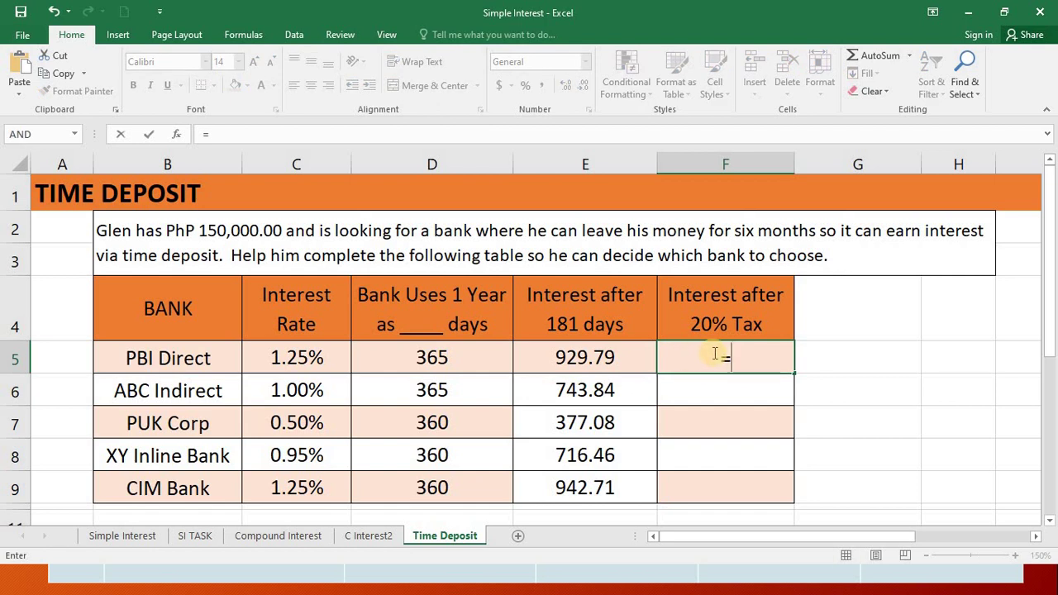
type(".8")
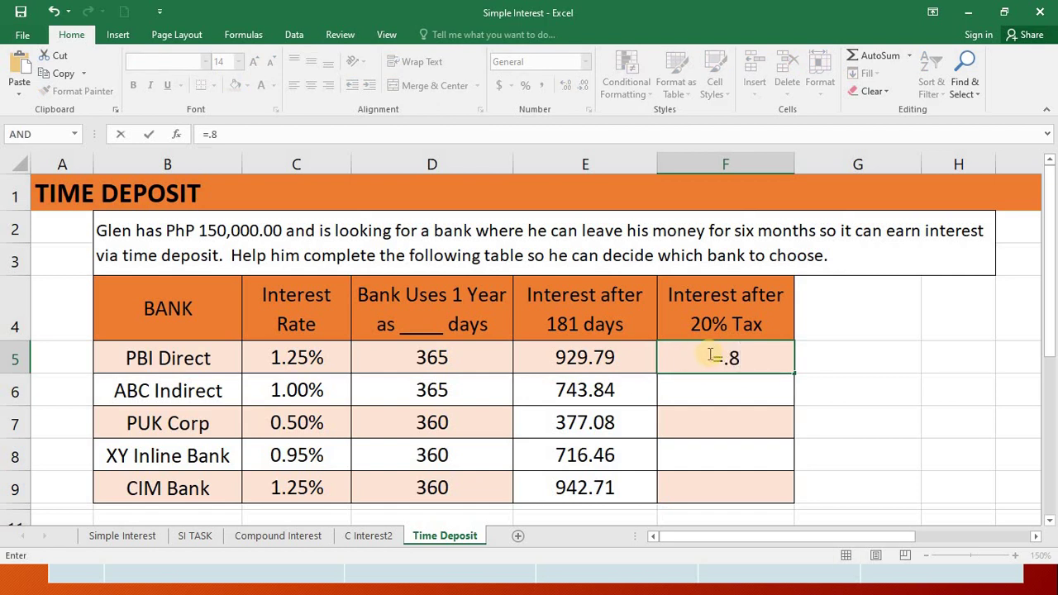
type("*")
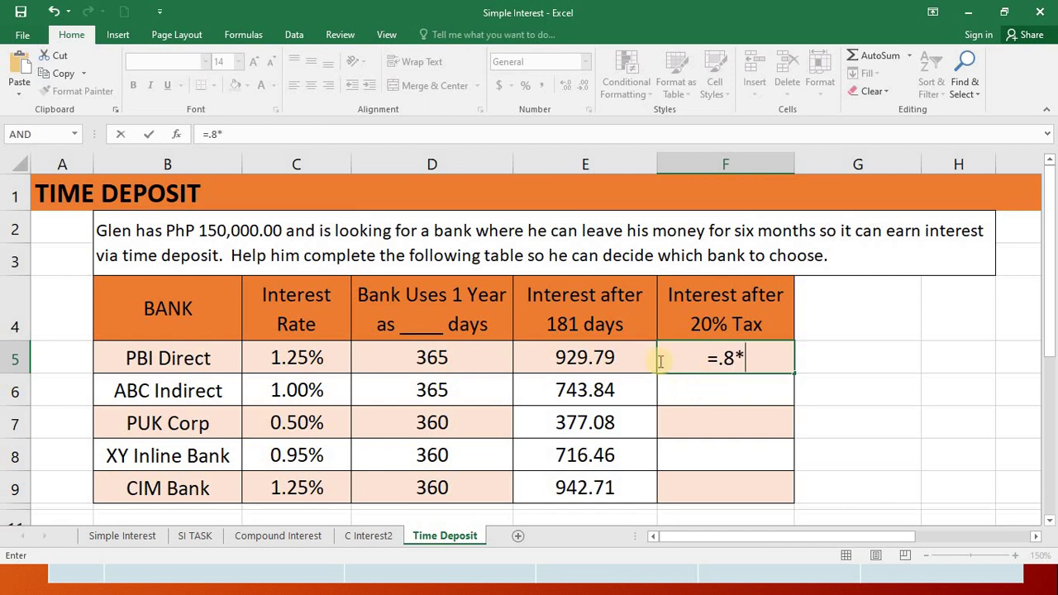
left_click(593, 359)
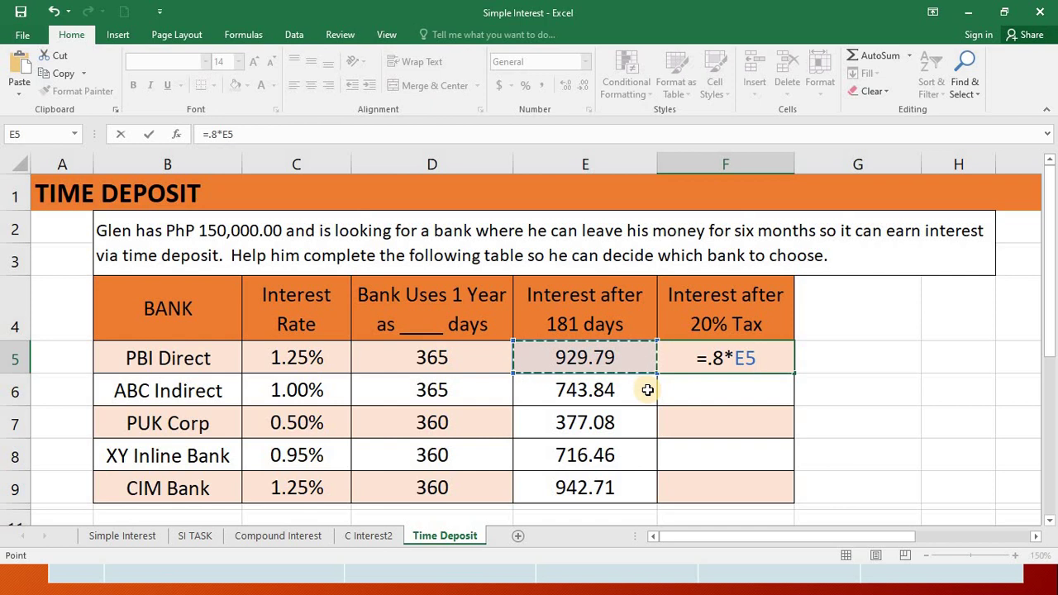
key("Return")
Format PBI Direct's after-tax interest in F5 to two decimal places and fill its formula down through F9.
left_click(746, 359)
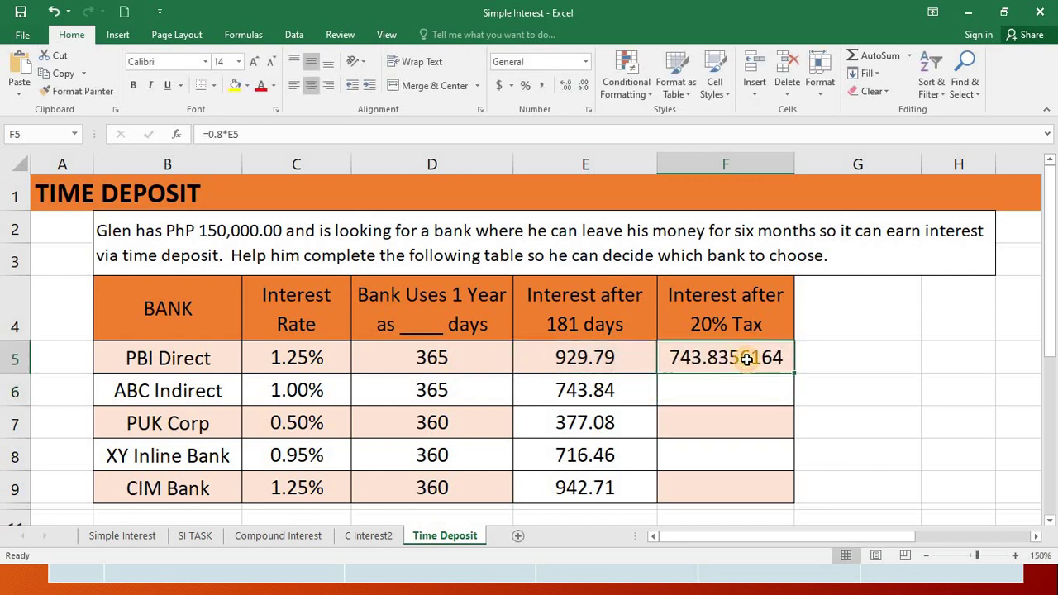
left_click(581, 87)
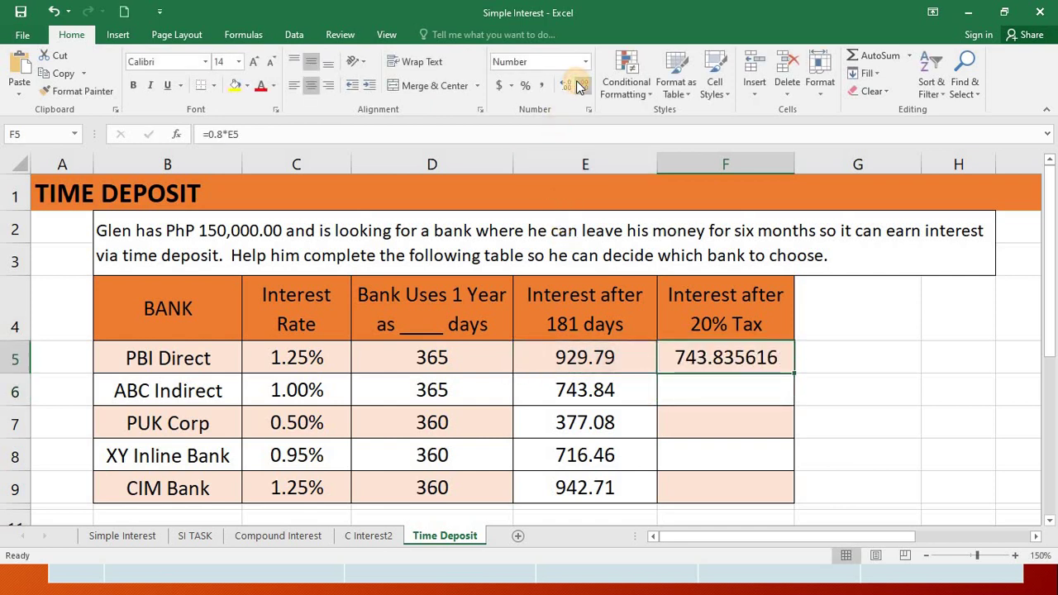
left_click(581, 87)
left_click(580, 87)
left_click(581, 87)
left_click(581, 86)
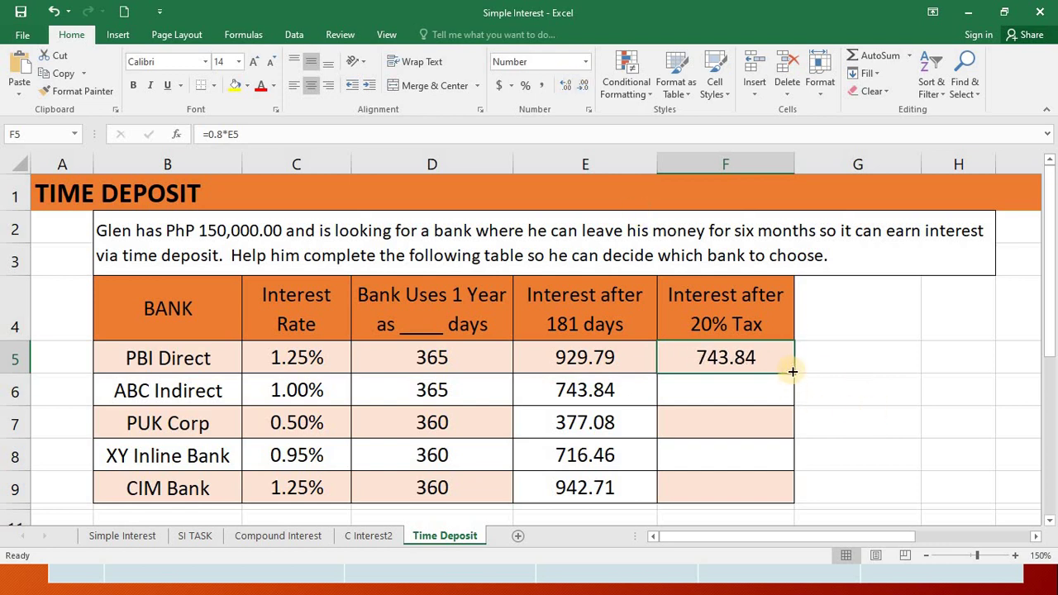
left_click_drag(792, 372, 767, 491)
left_click(767, 491)
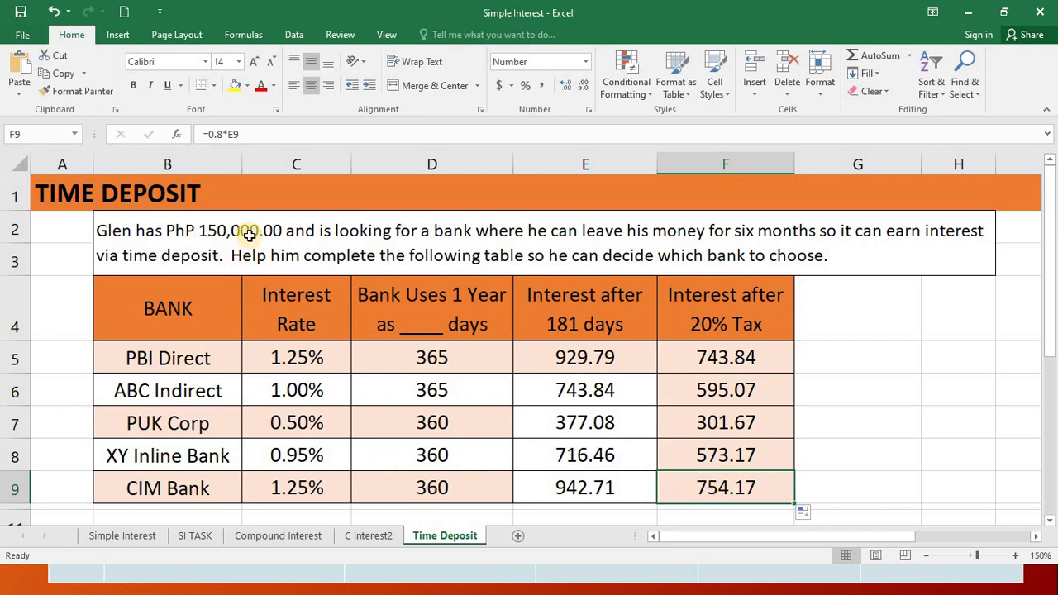
Compare CIM Bank with PBI Direct by interest rate, days per year and interest after 20% tax to choose a bank.
left_click(208, 492)
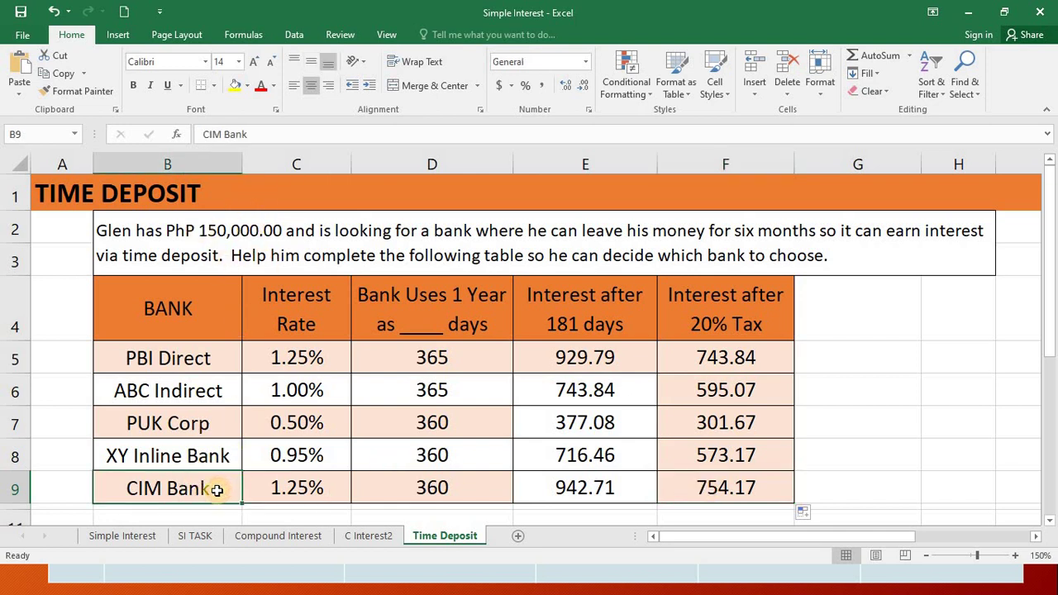
left_click(346, 483)
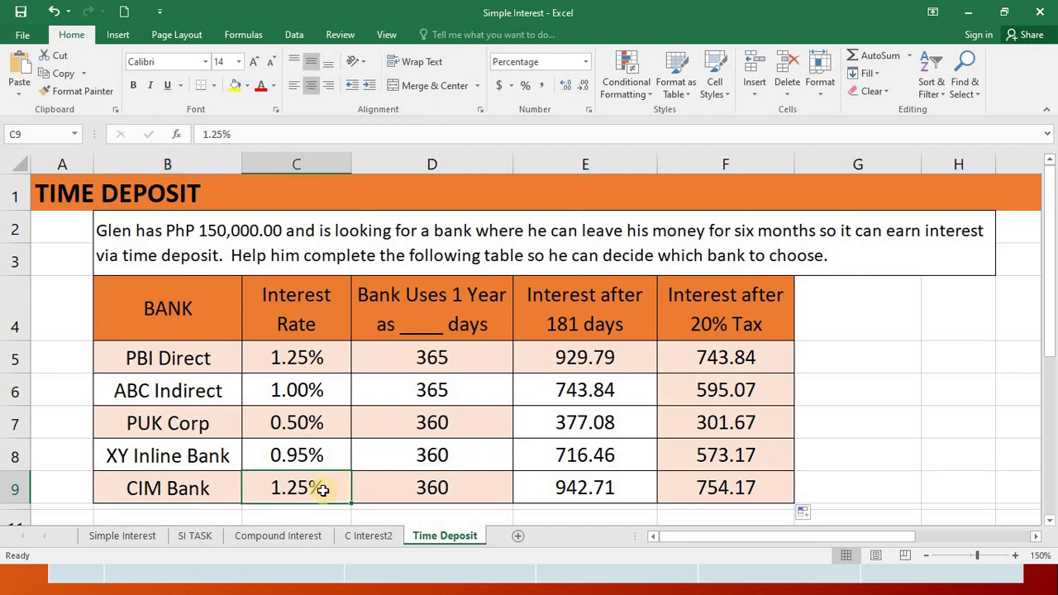
left_click(464, 489)
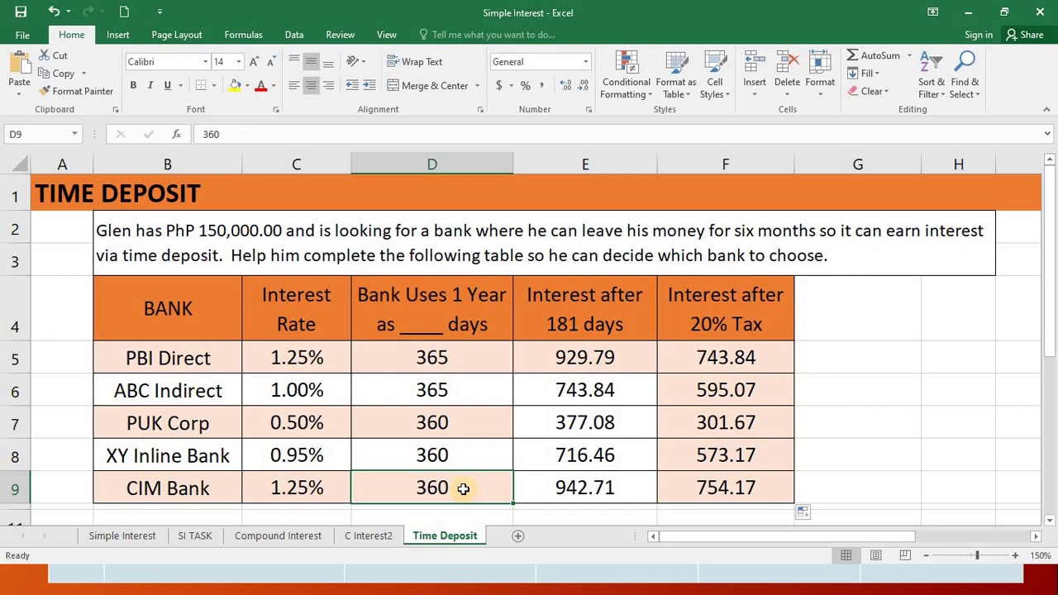
left_click(102, 359)
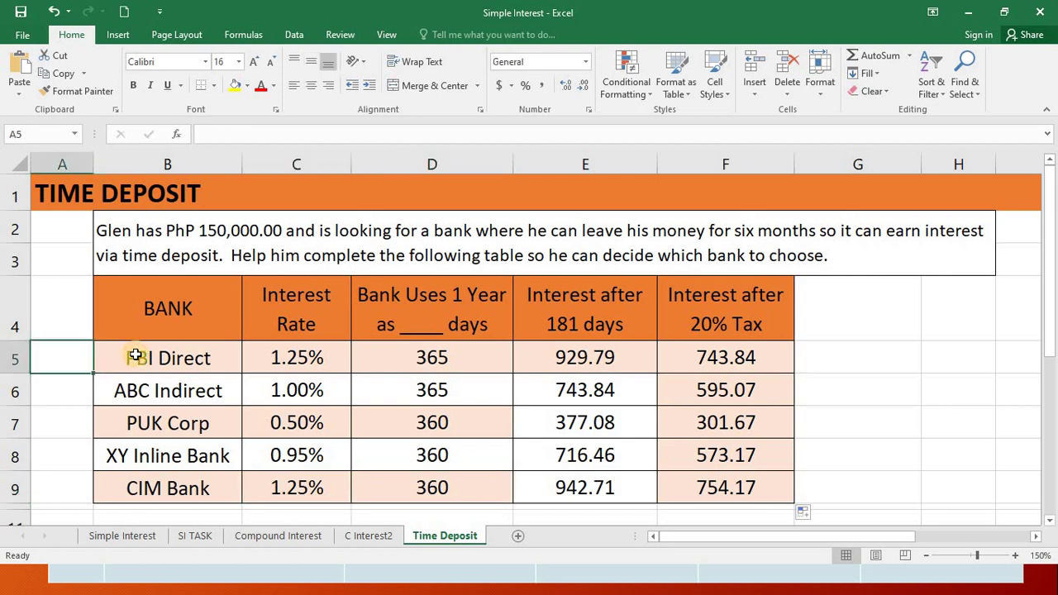
left_click(165, 494)
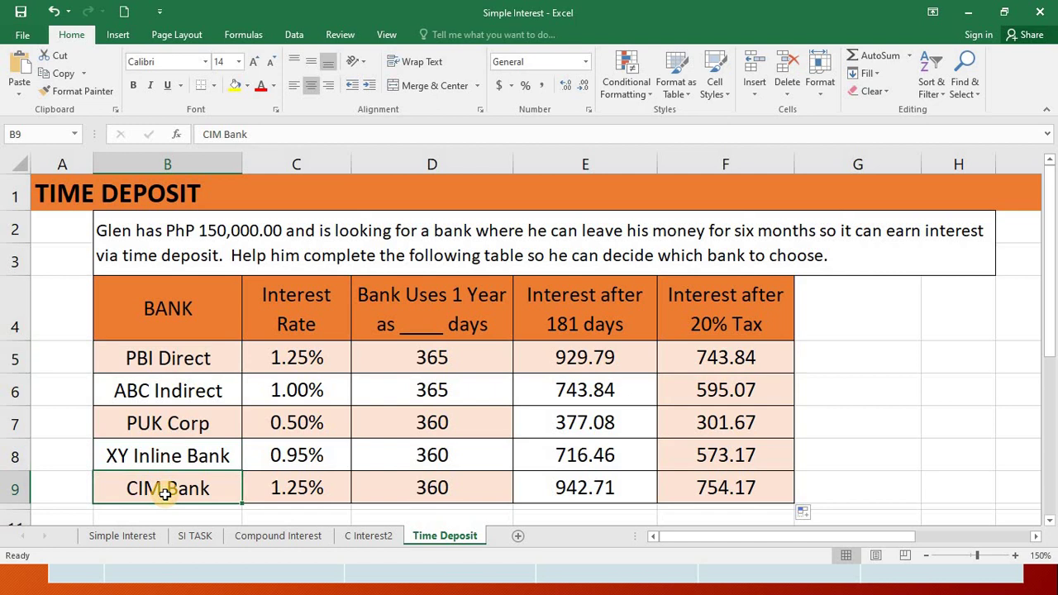
left_click(309, 357)
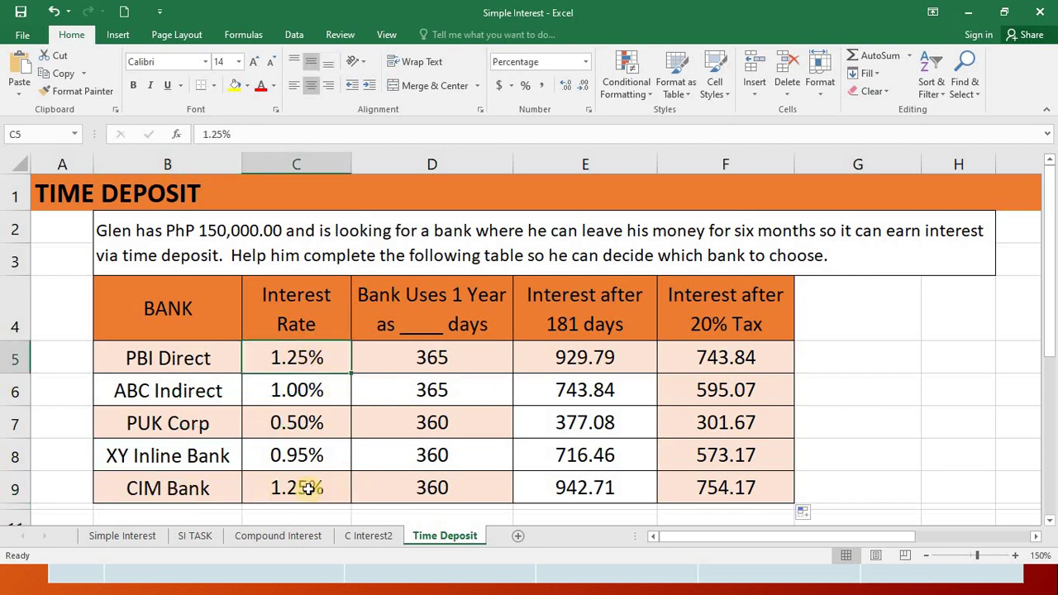
left_click(451, 361)
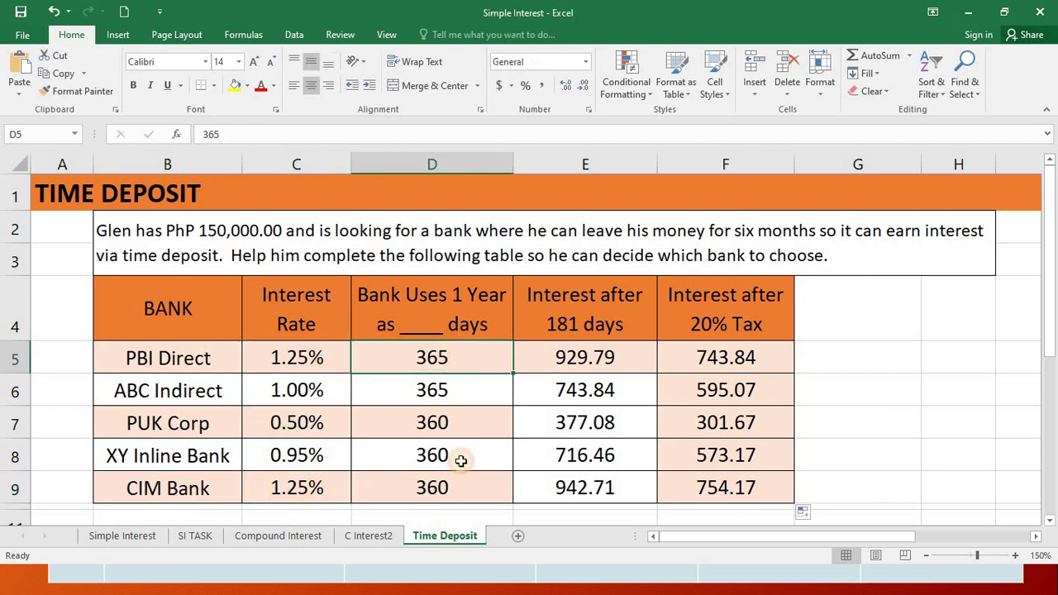
left_click(440, 489)
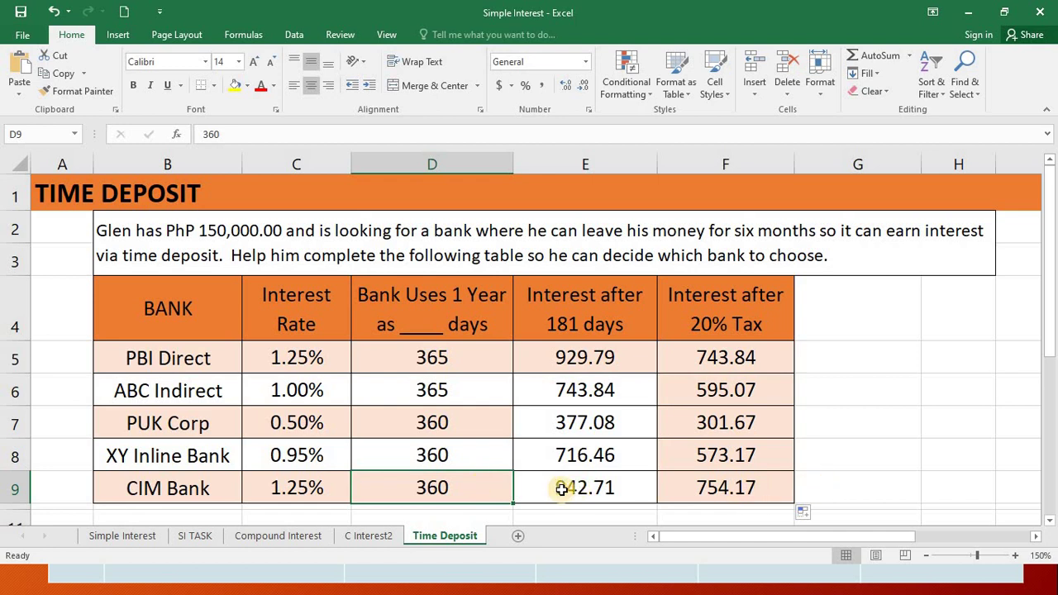
left_click(726, 487)
left_click(858, 483)
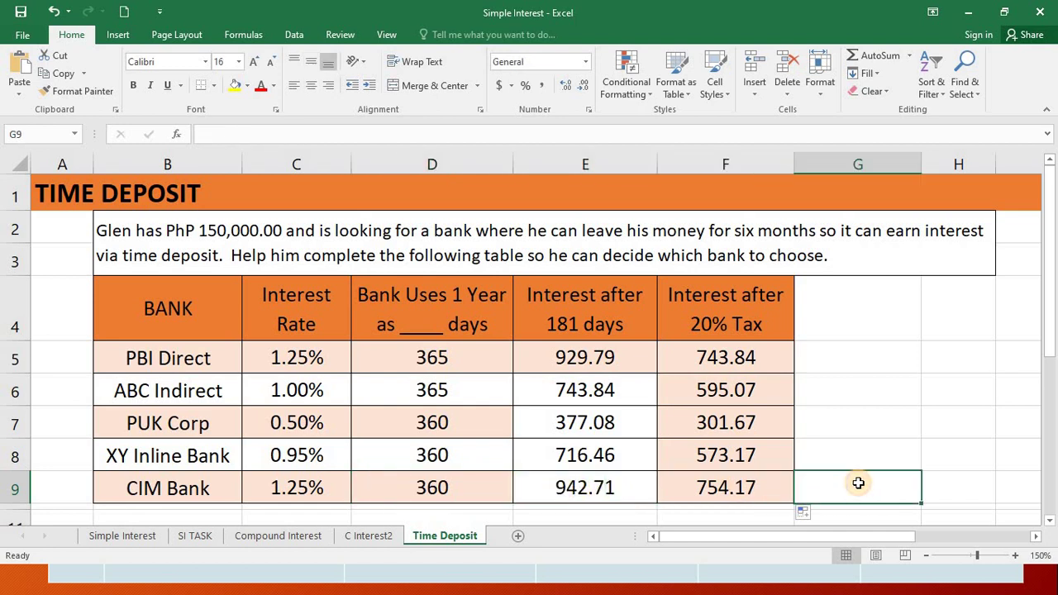